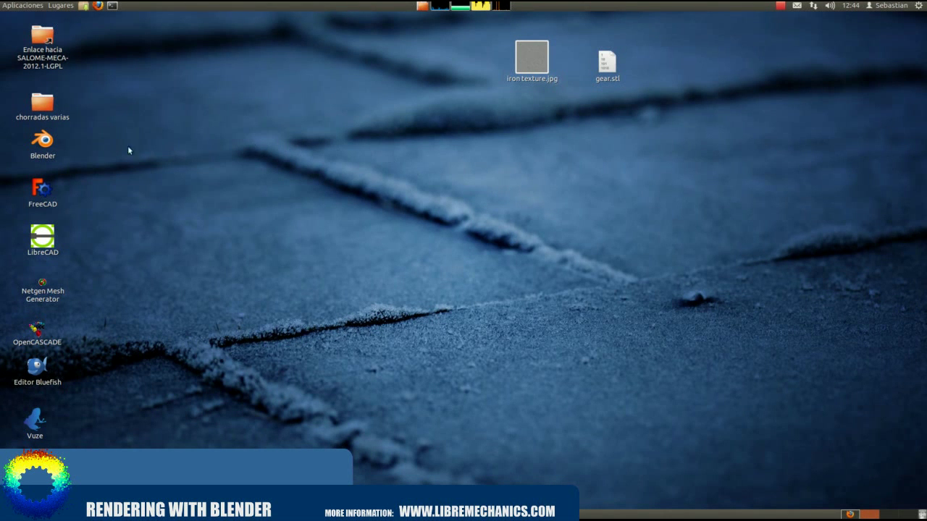
# Preview the iron texture image and the gear.stl model file on the desktop.
pyautogui.click(42, 143)
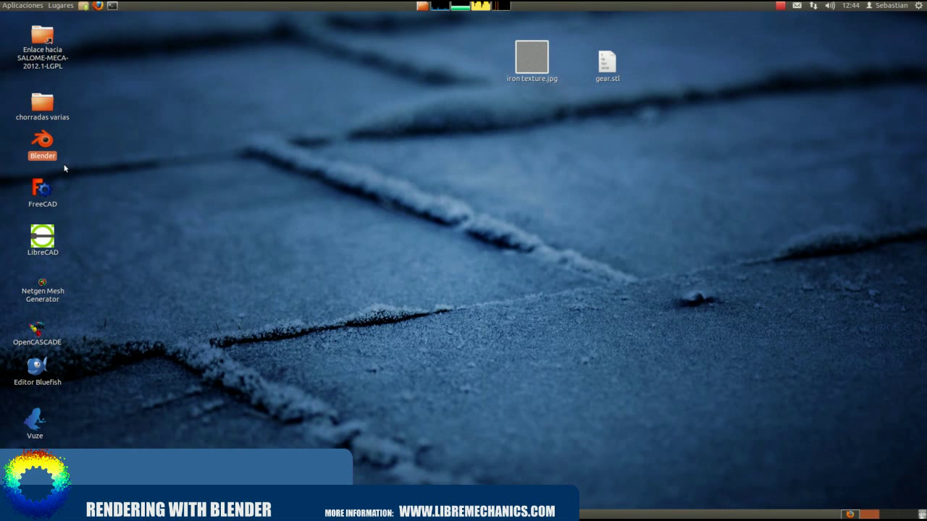
pyautogui.click(524, 52)
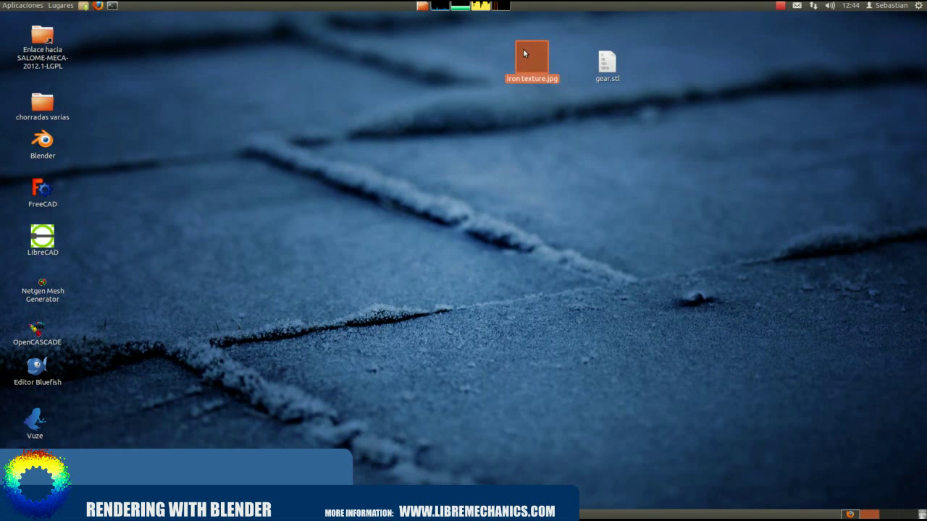
pyautogui.click(601, 61)
pyautogui.click(534, 55)
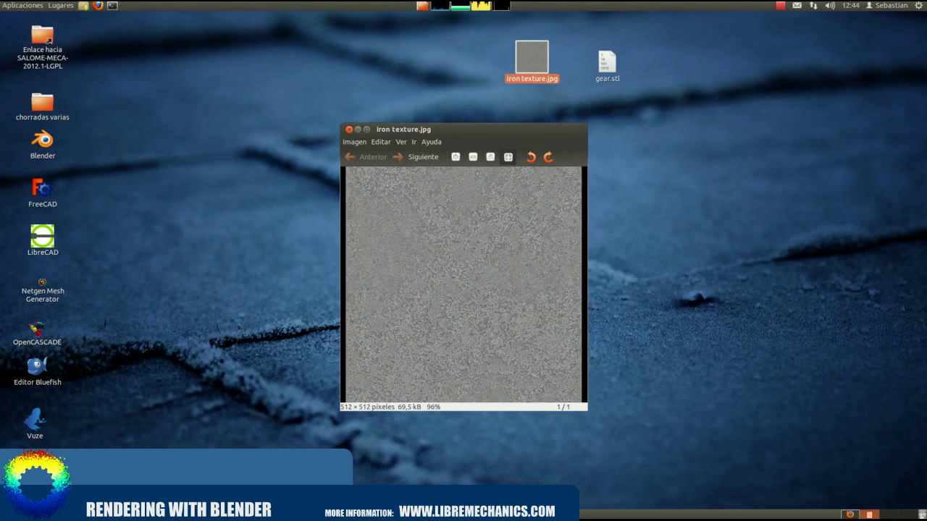
pyautogui.scroll(2, 454, 253)
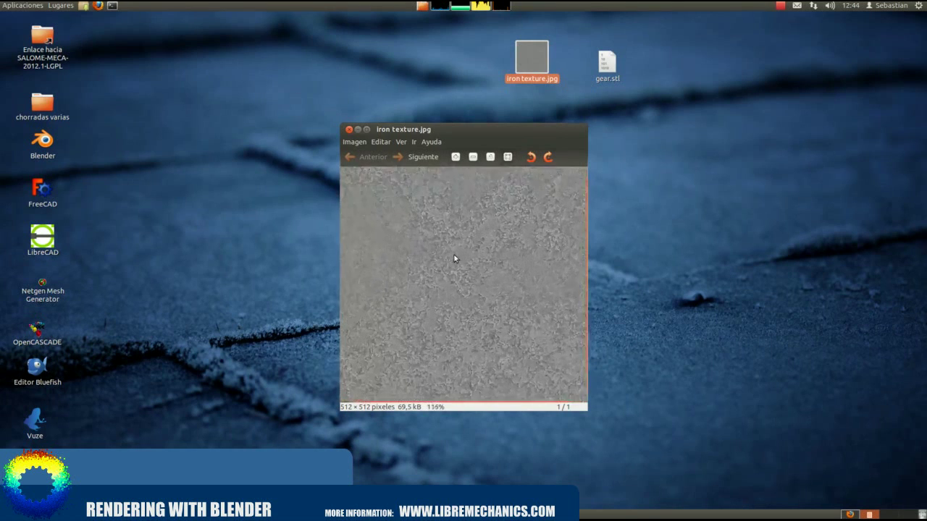
pyautogui.click(348, 129)
pyautogui.click(602, 71)
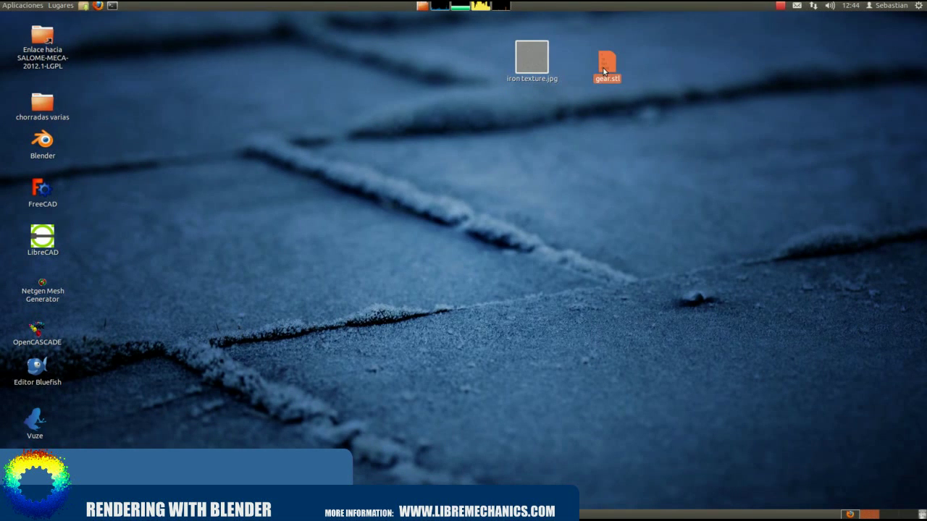
pyautogui.click(190, 197)
# Launch Blender 2.62, dismiss the splash screen and orbit the user view.
pyautogui.doubleClick(41, 151)
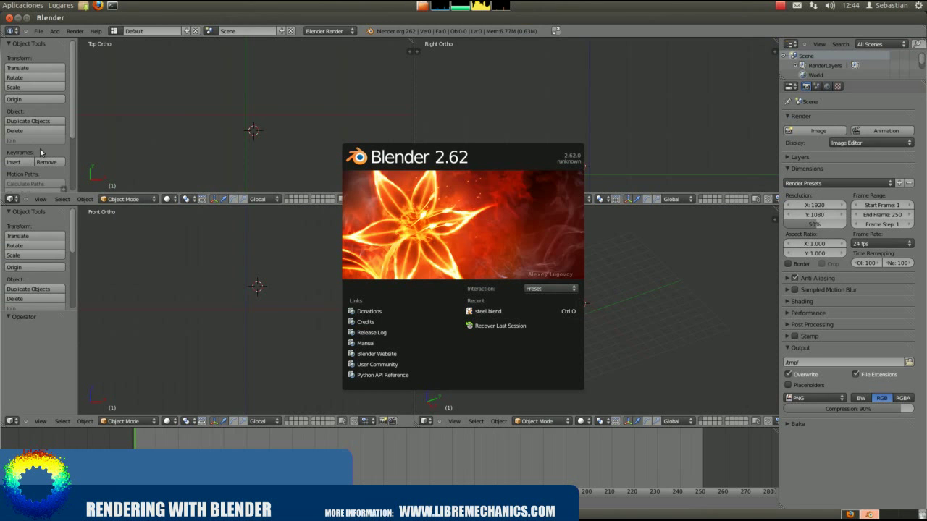
pyautogui.click(401, 185)
pyautogui.moveTo(527, 322); pyautogui.dragTo(625, 322, button='middle')
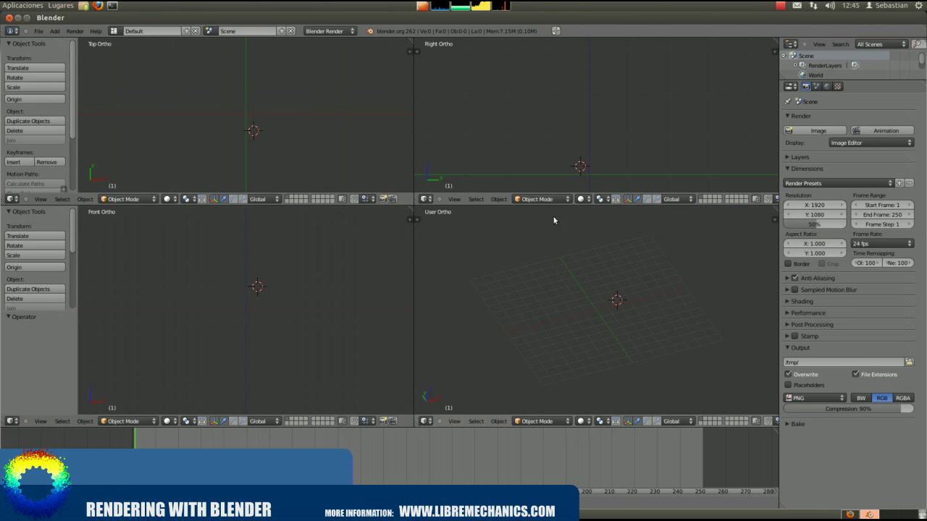
# Add a camera at the 3D cursor with Shift+A.
pyautogui.scroll(-2, 547, 279)
pyautogui.click(553, 305)
pyautogui.hotkey('shift', 'a')
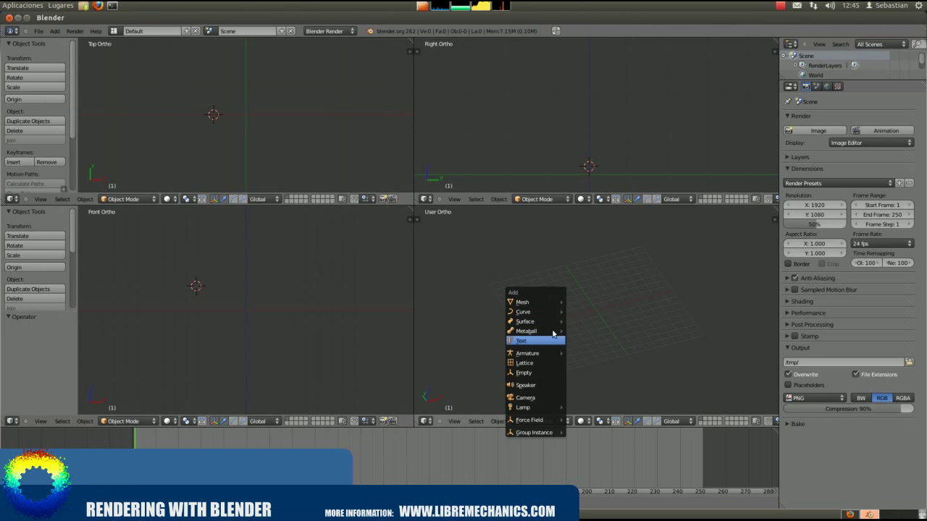
pyautogui.click(546, 398)
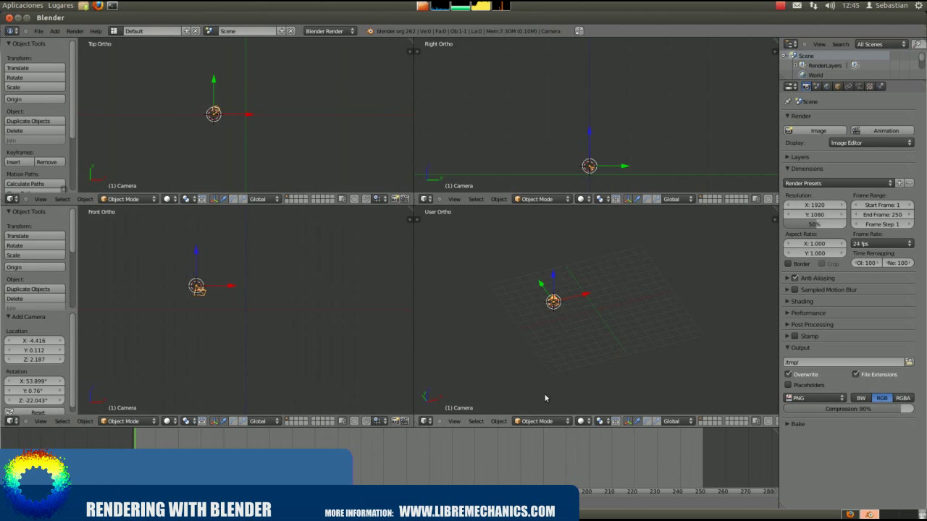
# Make the front view look through the camera and raise the camera above the grid.
pyautogui.click(328, 307)
pyautogui.press('KP_0')
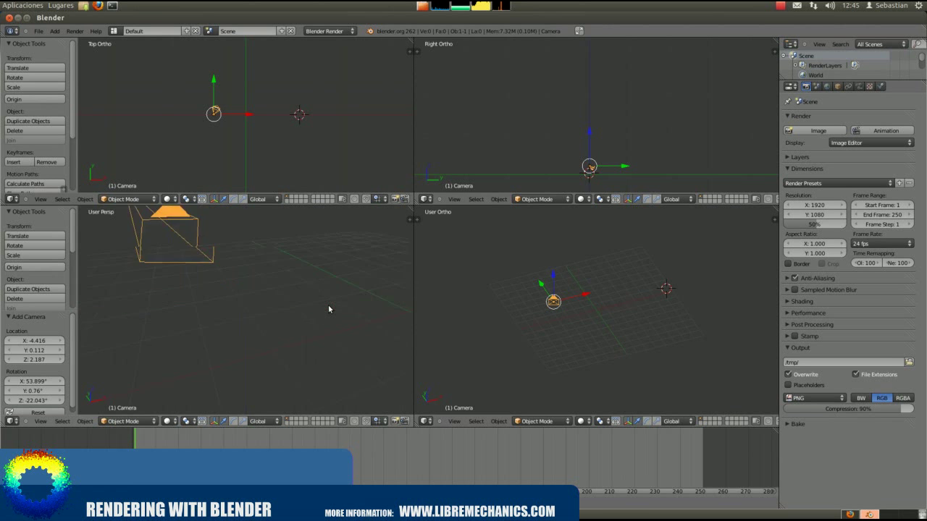
pyautogui.scroll(3, 556, 325)
pyautogui.moveTo(556, 325)
pyautogui.mouseDown(button='middle')
pyautogui.moveTo(534, 260)
pyautogui.moveTo(439, 338)
pyautogui.mouseUp(button='middle')
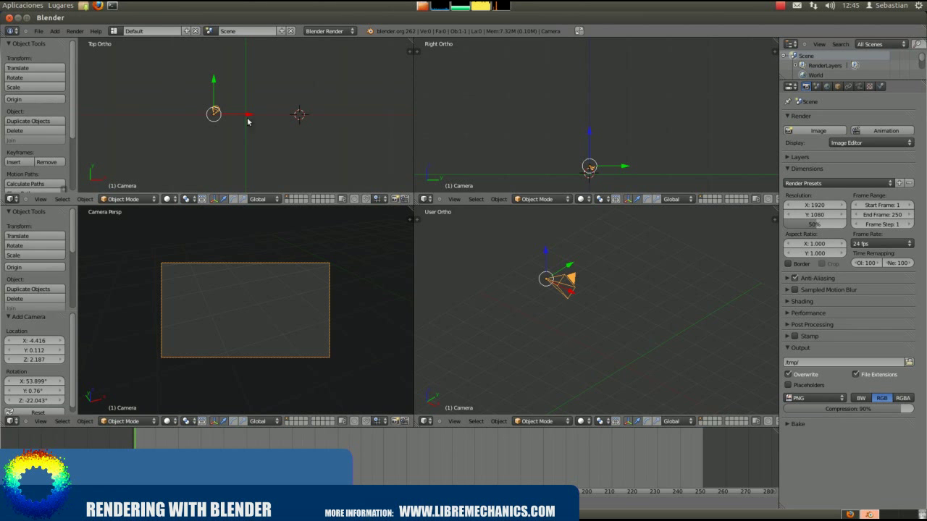
pyautogui.press('g')
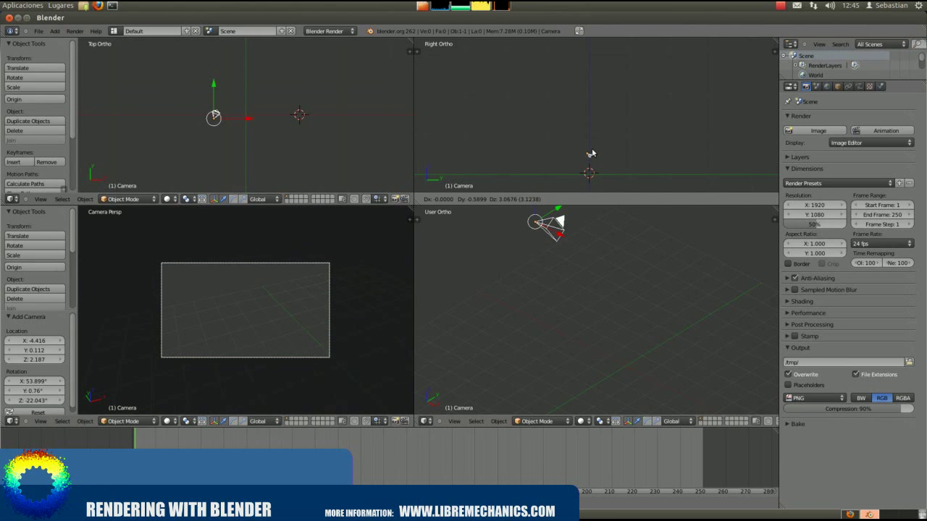
pyautogui.click(589, 154)
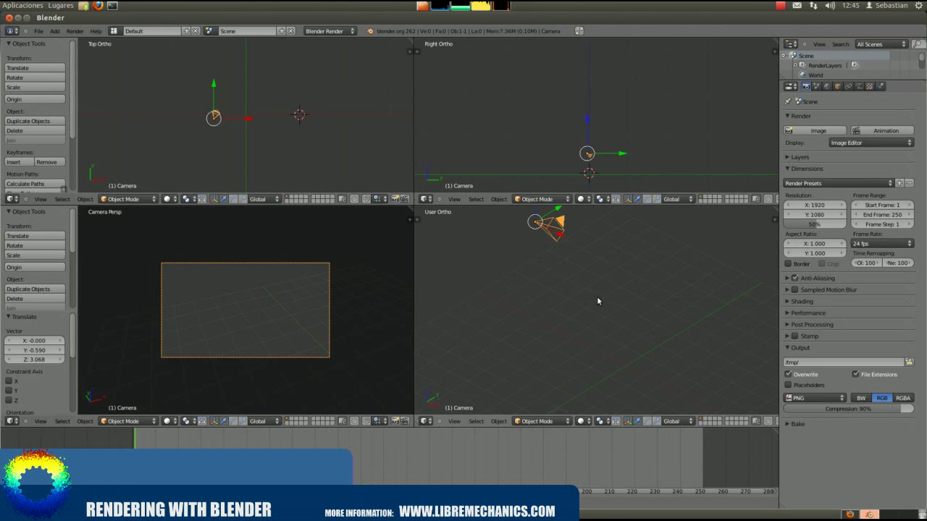
# Set the render resolution to 1820 × 1024 and keep the frame rate at 24 fps.
pyautogui.click(820, 205)
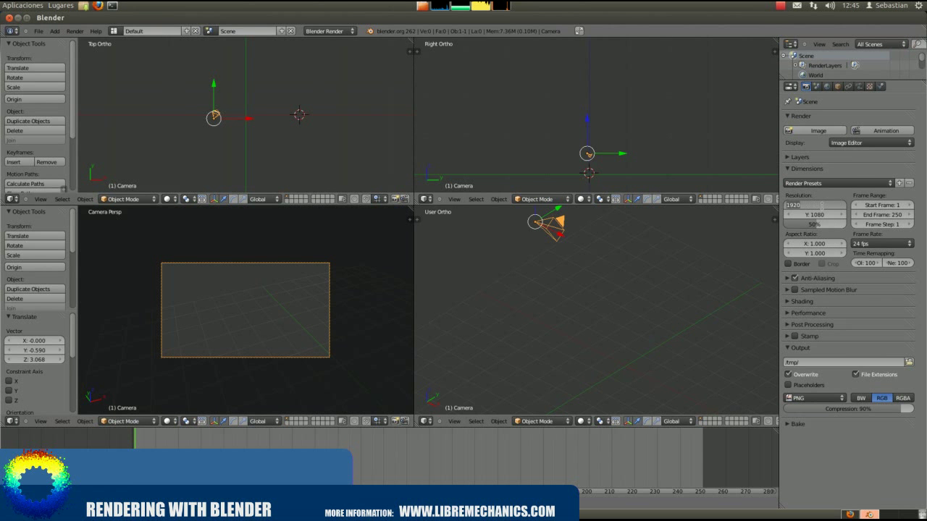
pyautogui.write('1')
pyautogui.press('Return')
pyautogui.click(820, 215)
pyautogui.write('10')
pyautogui.press('Return')
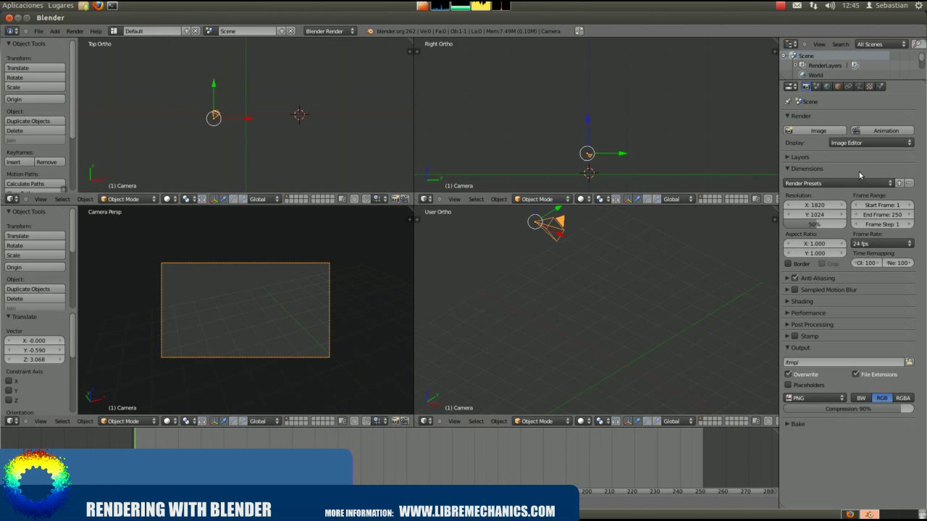
pyautogui.click(865, 245)
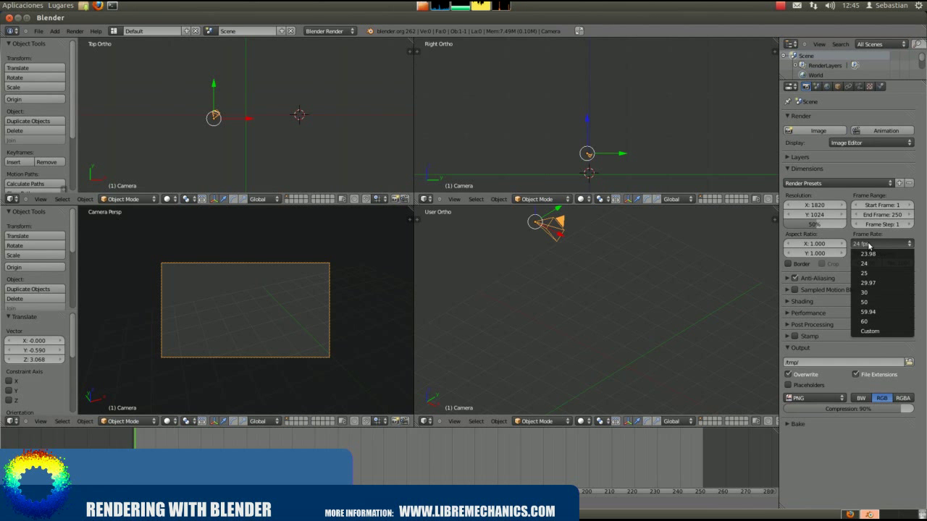
pyautogui.click(905, 243)
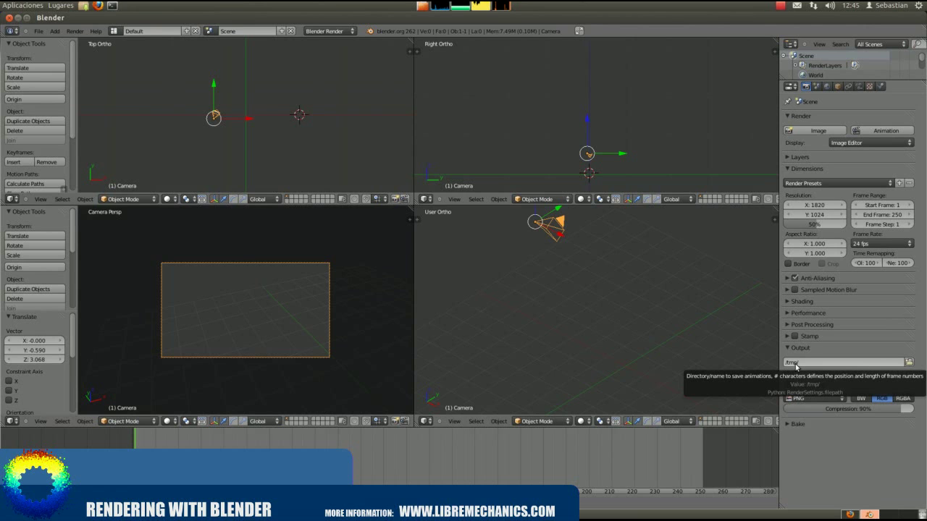
# Set the render output path to 'render' in the Escritorio folder.
pyautogui.click(908, 362)
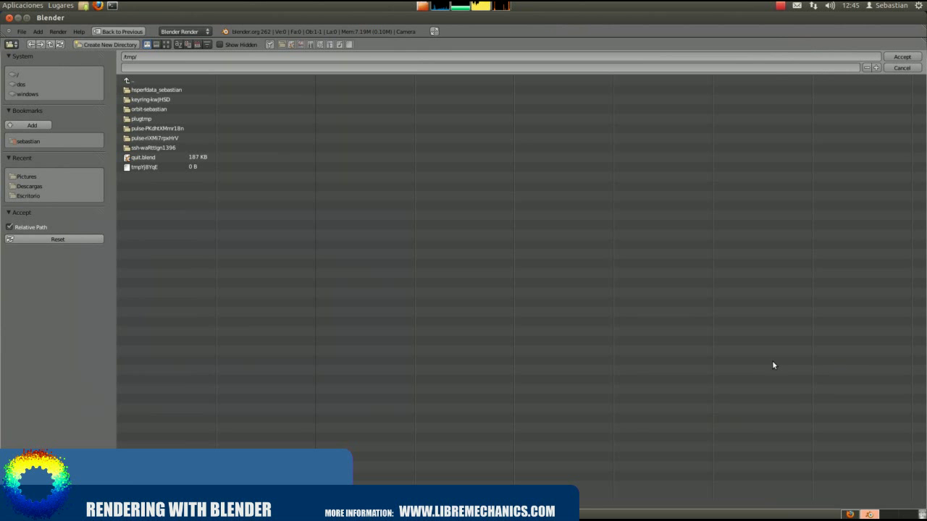
pyautogui.click(32, 195)
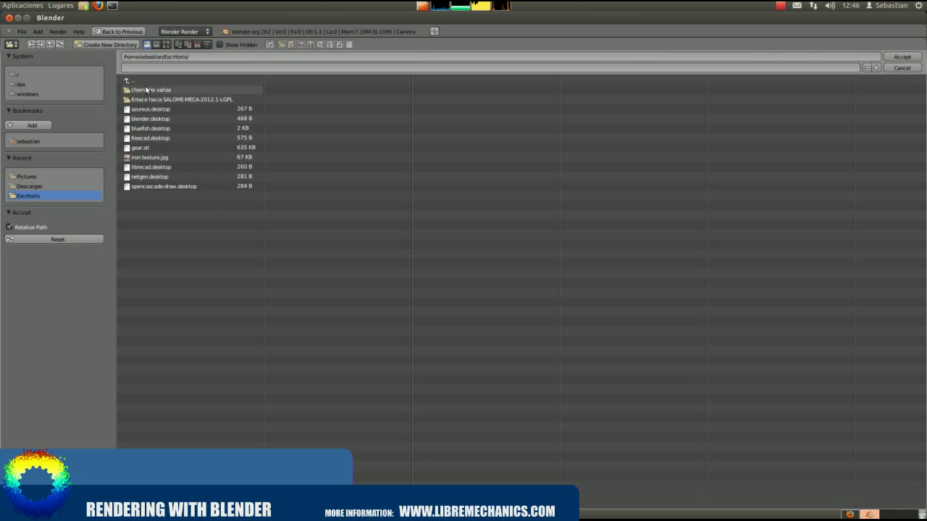
pyautogui.click(175, 66)
pyautogui.write('render')
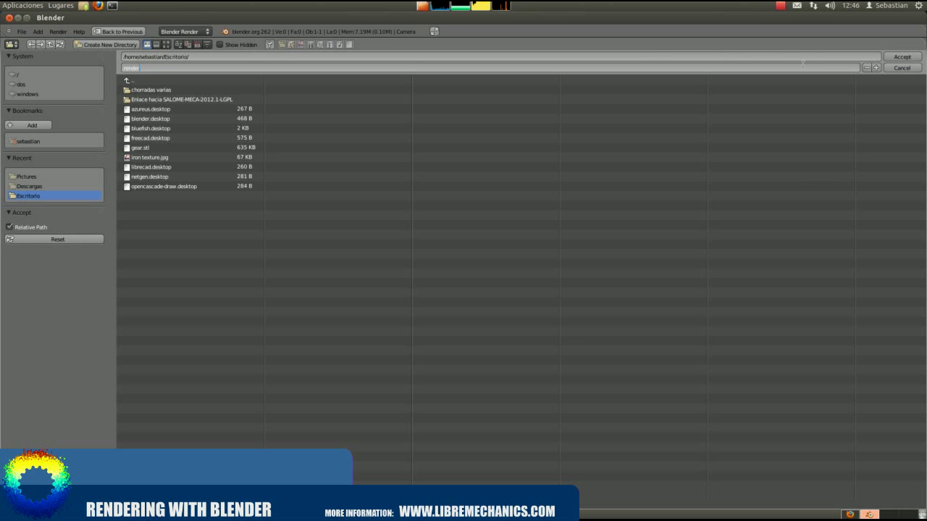
pyautogui.click(902, 57)
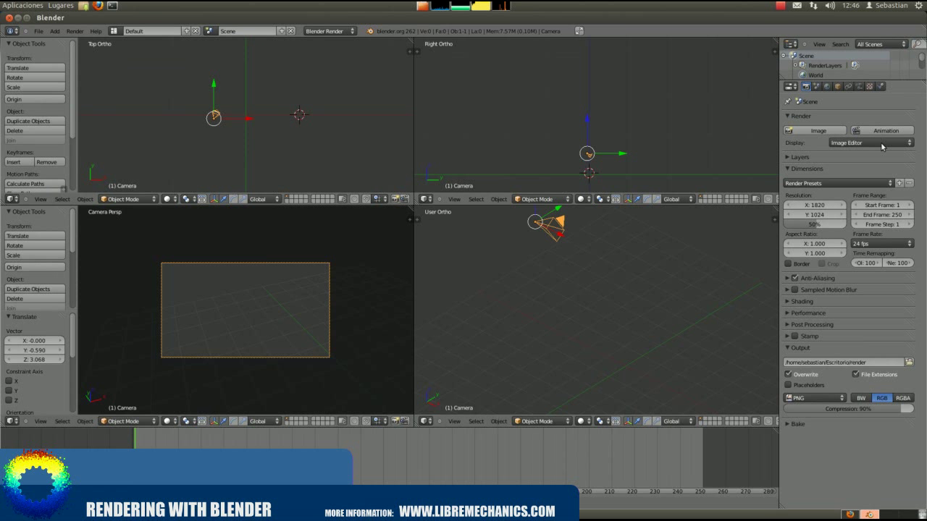
# Change the output file format from PNG to Ogg Theora.
pyautogui.click(814, 399)
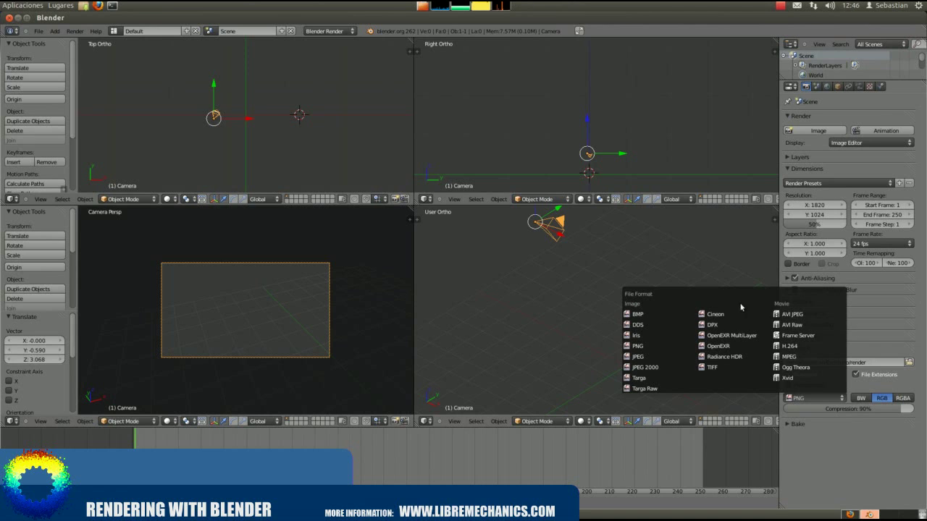
pyautogui.click(645, 349)
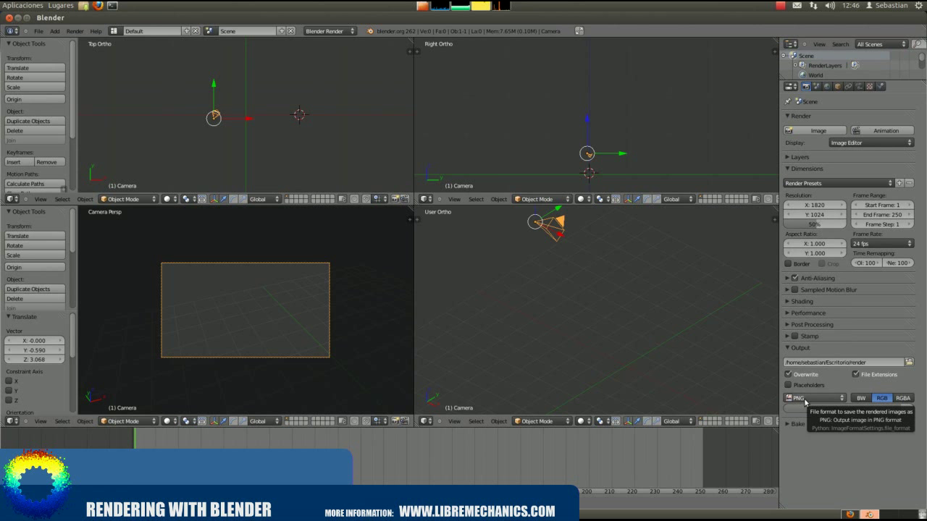
pyautogui.click(805, 400)
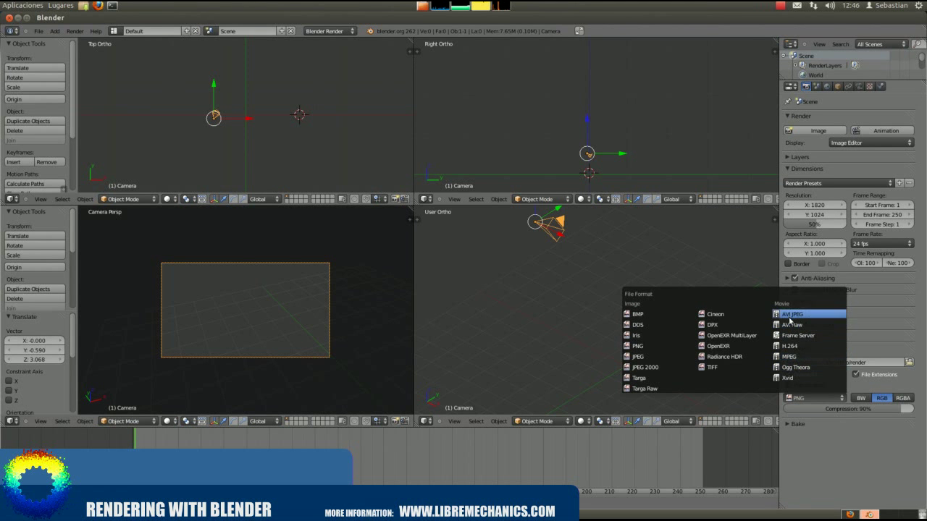
pyautogui.click(794, 367)
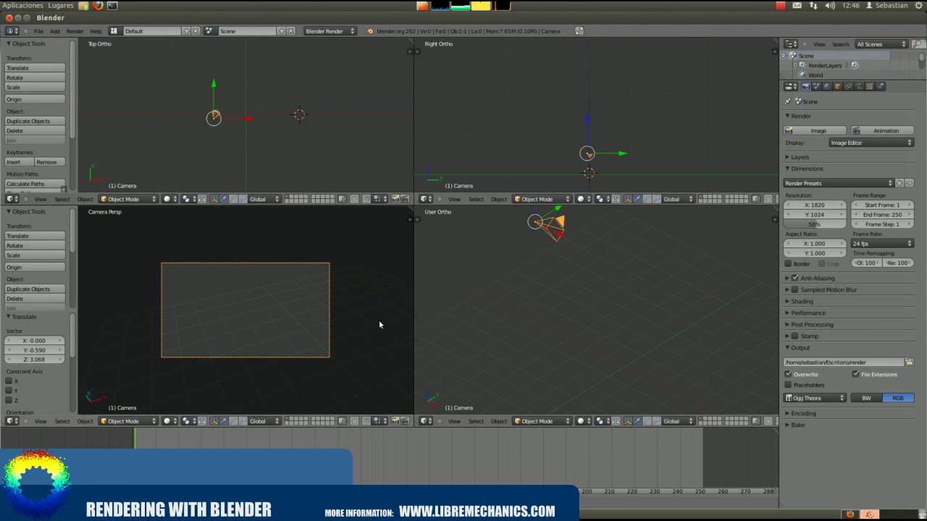
pyautogui.scroll(-4, 613, 312)
# Add a plane mesh to the scene and move it into place.
pyautogui.moveTo(600, 363)
pyautogui.mouseDown(button='middle')
pyautogui.moveTo(612, 350)
pyautogui.moveTo(640, 348)
pyautogui.mouseUp(button='middle')
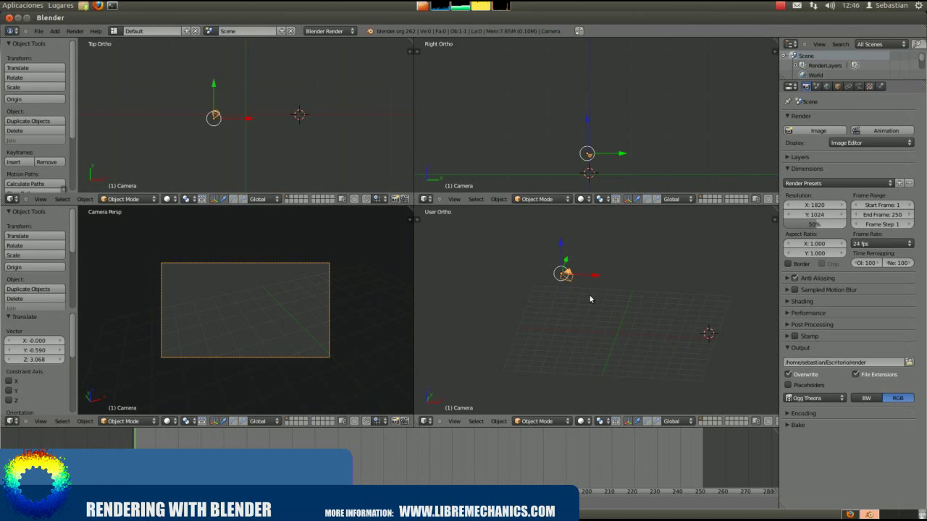
pyautogui.click(616, 335)
pyautogui.hotkey('shift', 'a')
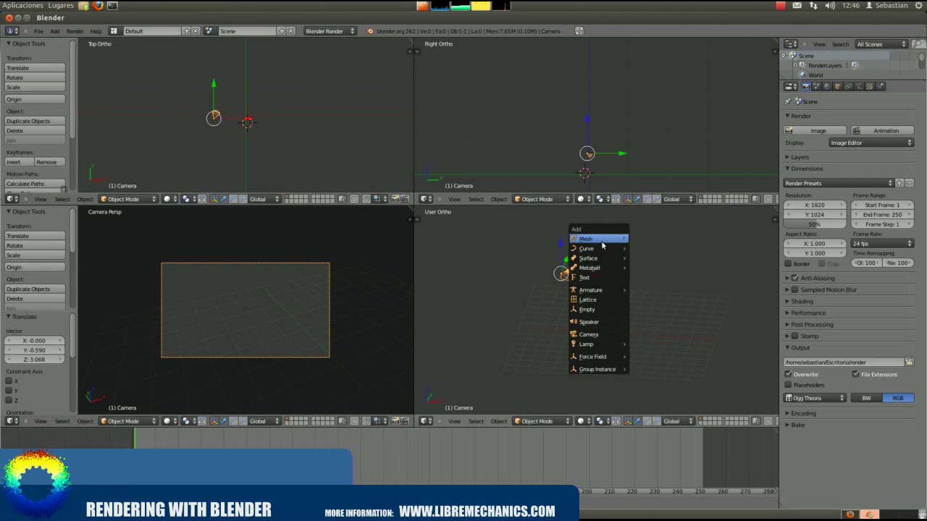
pyautogui.moveTo(588, 239)
pyautogui.click(635, 242)
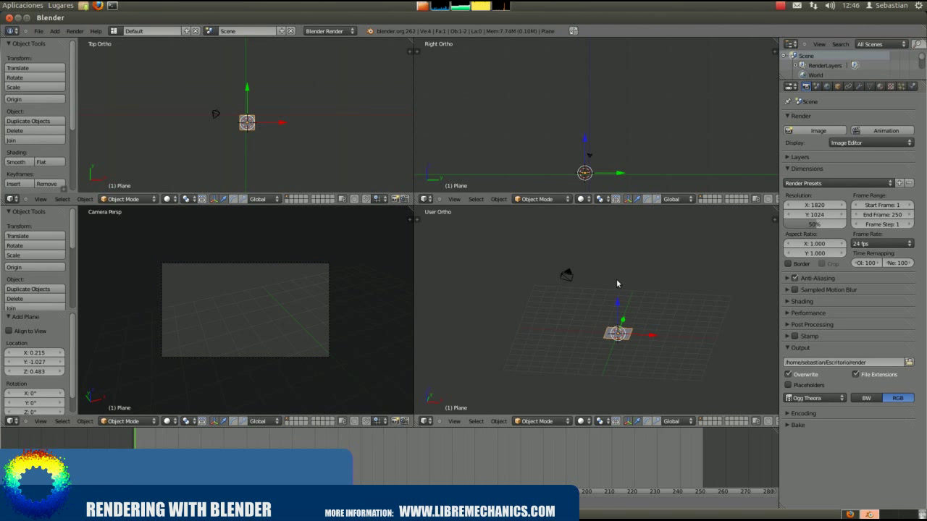
pyautogui.press('g')
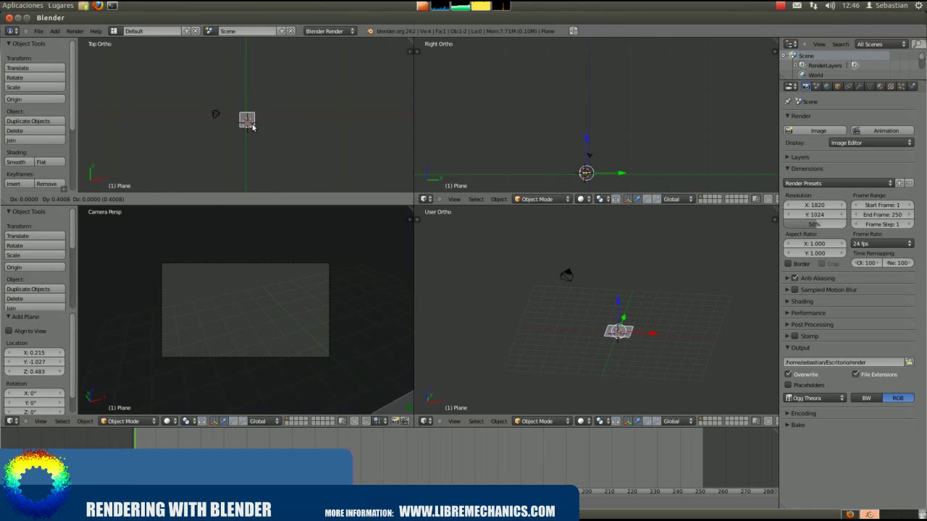
pyautogui.click(251, 121)
# Lower the plane just below the origin and scale it 7.75 times into a floor.
pyautogui.keyDown('shift'); pyautogui.moveTo(590, 190); pyautogui.dragTo(583, 136, button='middle'); pyautogui.keyUp('shift')
pyautogui.scroll(2, 584, 135)
pyautogui.press('g')
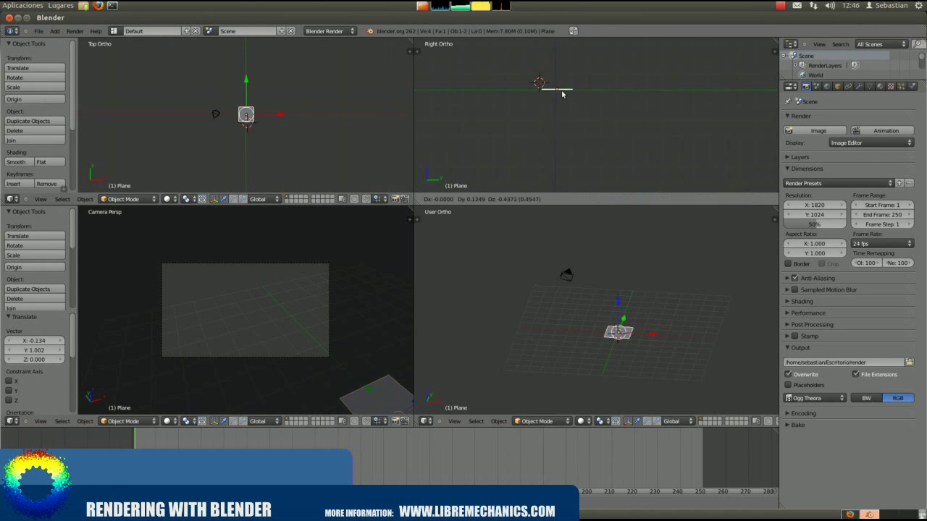
pyautogui.click(560, 95)
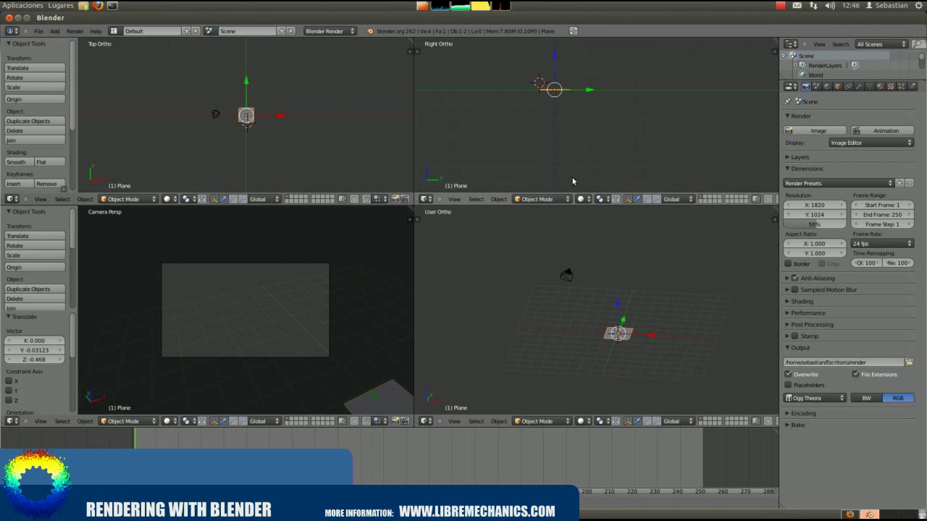
pyautogui.press('s')
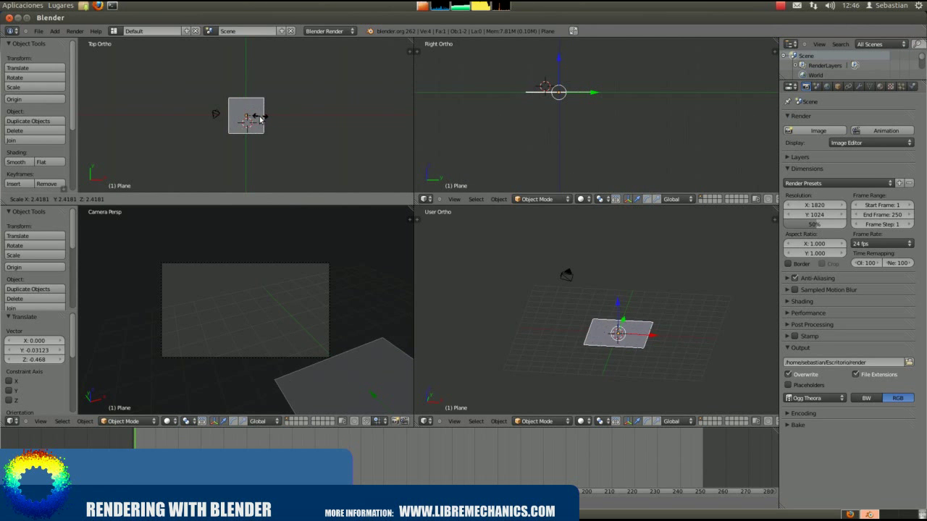
pyautogui.click(292, 118)
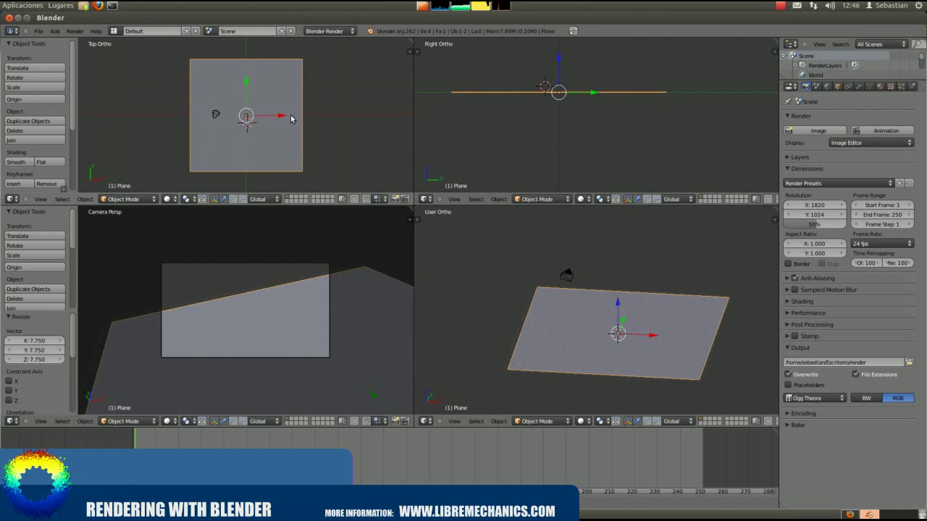
pyautogui.moveTo(632, 326)
pyautogui.mouseDown(button='middle')
pyautogui.moveTo(606, 326)
pyautogui.moveTo(642, 331)
pyautogui.moveTo(621, 341)
pyautogui.moveTo(549, 333)
pyautogui.moveTo(562, 337)
pyautogui.mouseUp(button='middle')
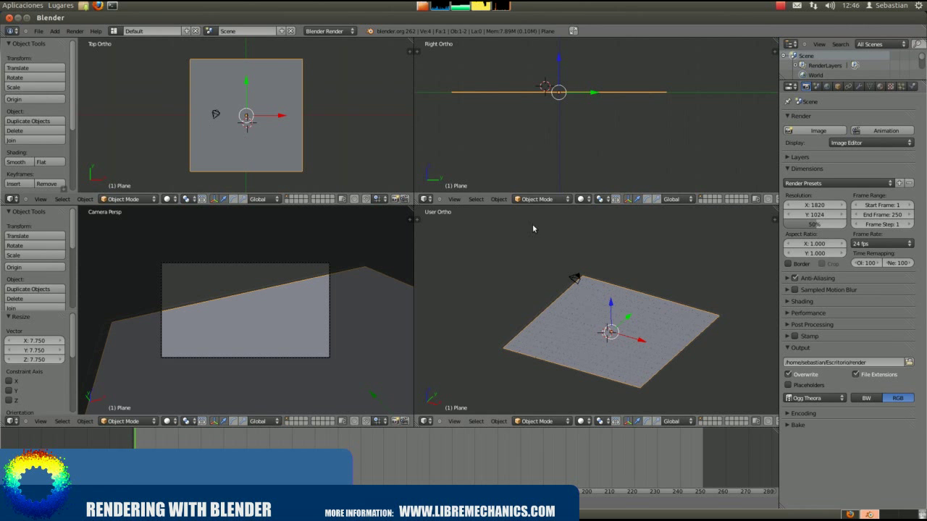
pyautogui.rightClick(572, 277)
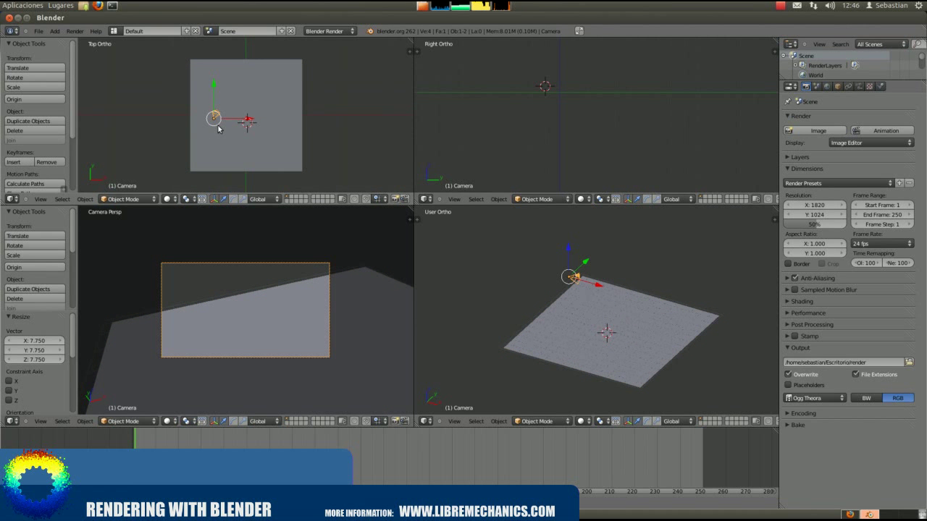
# Move the camera to the floor's corner in the top view.
pyautogui.moveTo(218, 129); pyautogui.dragTo(295, 173, button='right')
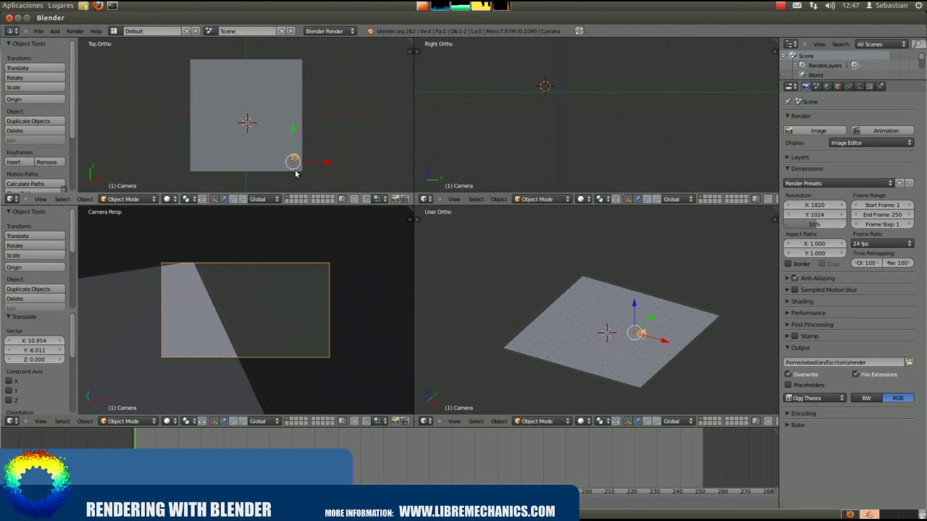
pyautogui.scroll(1, 273, 147)
pyautogui.scroll(2, 288, 167)
pyautogui.keyDown('shift'); pyautogui.moveTo(287, 166); pyautogui.dragTo(281, 117, button='middle'); pyautogui.keyUp('shift')
pyautogui.scroll(1, 289, 143)
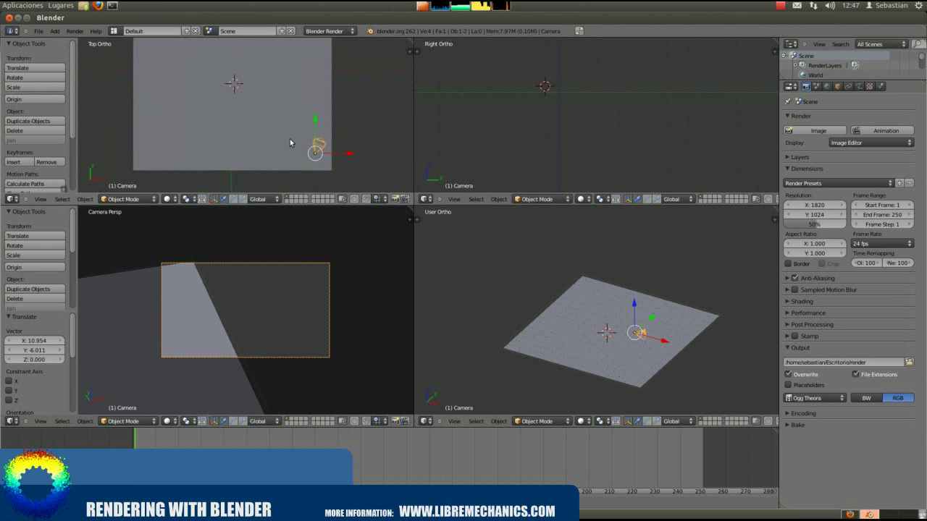
# Rotate the camera about -70° and lower it so the floor fills its view.
pyautogui.click(233, 199)
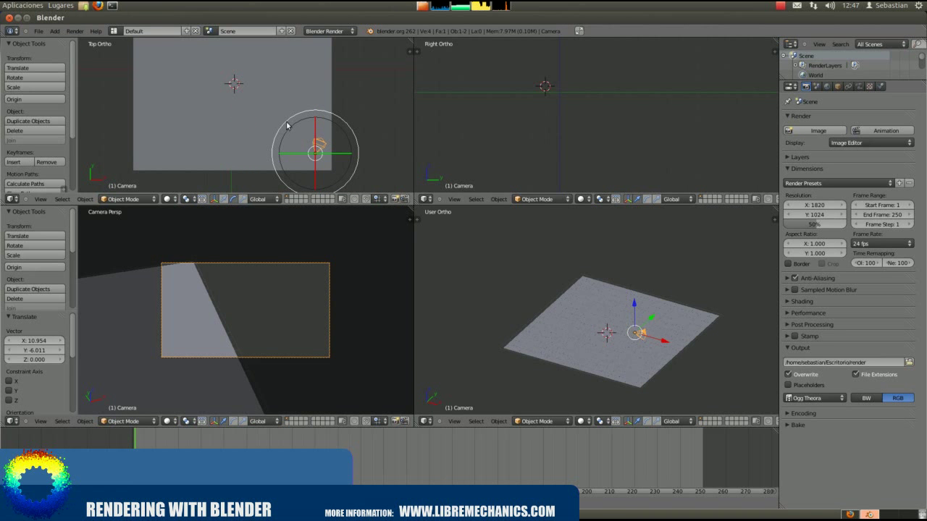
pyautogui.moveTo(284, 123); pyautogui.dragTo(253, 168)
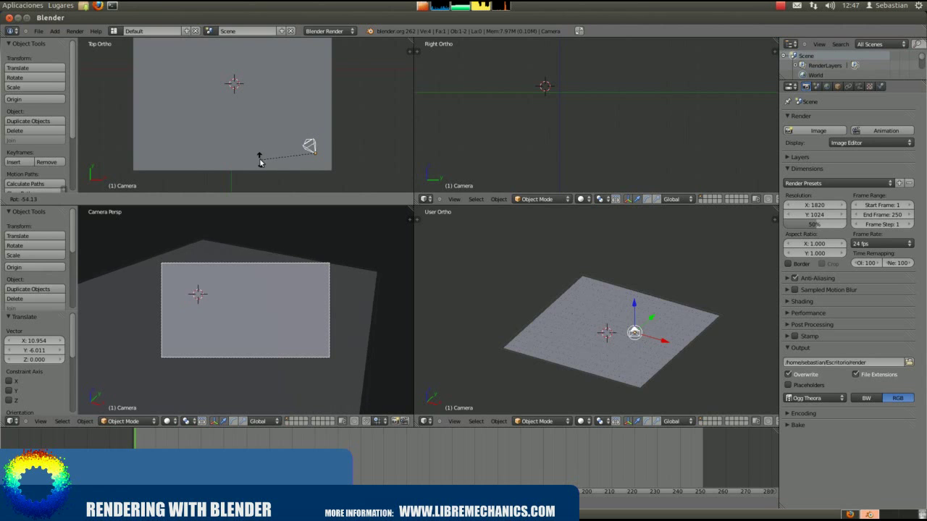
pyautogui.moveTo(254, 168); pyautogui.dragTo(236, 186)
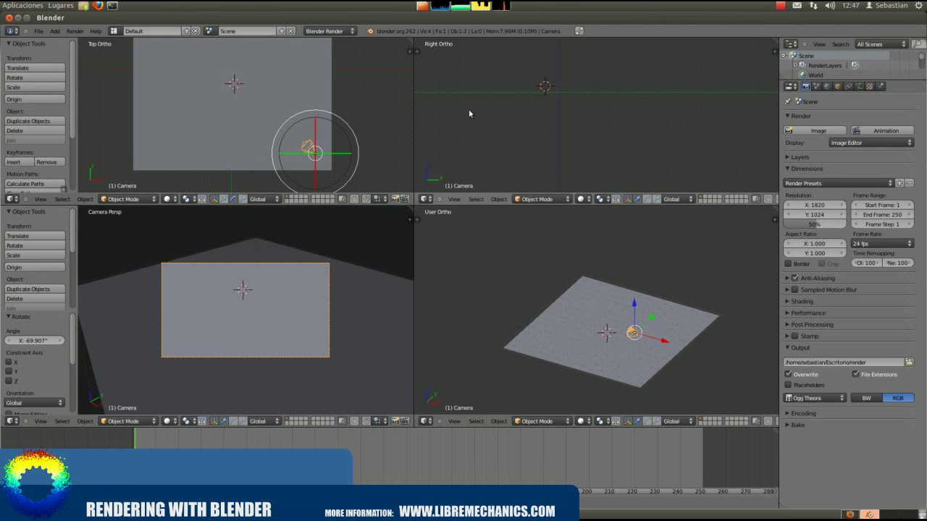
pyautogui.scroll(1, 528, 112)
pyautogui.keyDown('shift'); pyautogui.moveTo(548, 123); pyautogui.dragTo(516, 102, button='middle'); pyautogui.keyUp('shift')
pyautogui.moveTo(504, 49); pyautogui.dragTo(510, 61)
pyautogui.click(496, 286)
pyautogui.moveTo(527, 377)
pyautogui.mouseDown(button='middle')
pyautogui.moveTo(654, 368)
pyautogui.moveTo(532, 373)
pyautogui.mouseUp(button='middle')
# Add a Spot lamp and move it above the floor's left corner.
pyautogui.hotkey('shift', 'a')
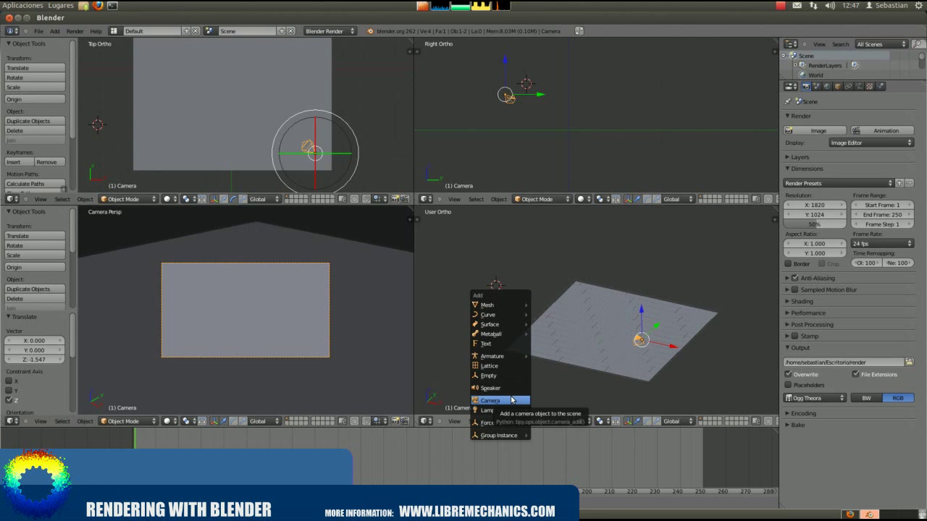
pyautogui.moveTo(500, 410)
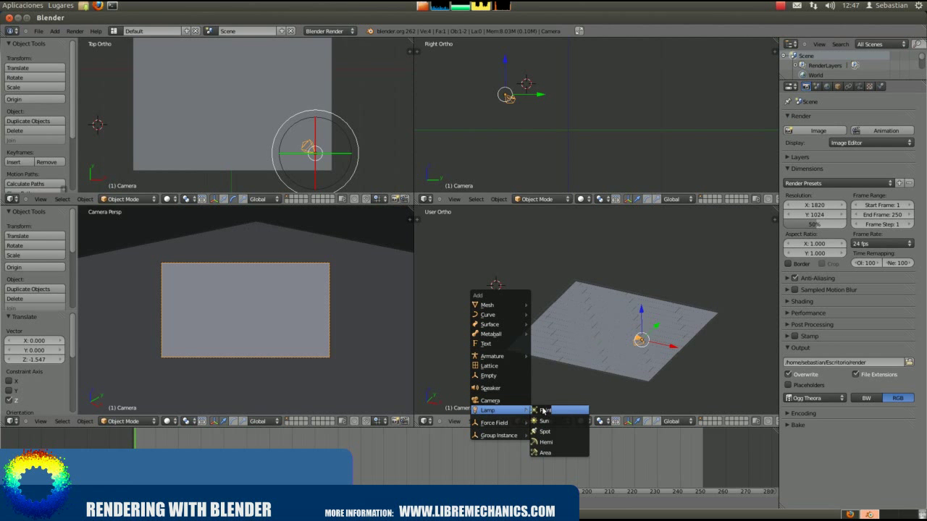
pyautogui.click(545, 432)
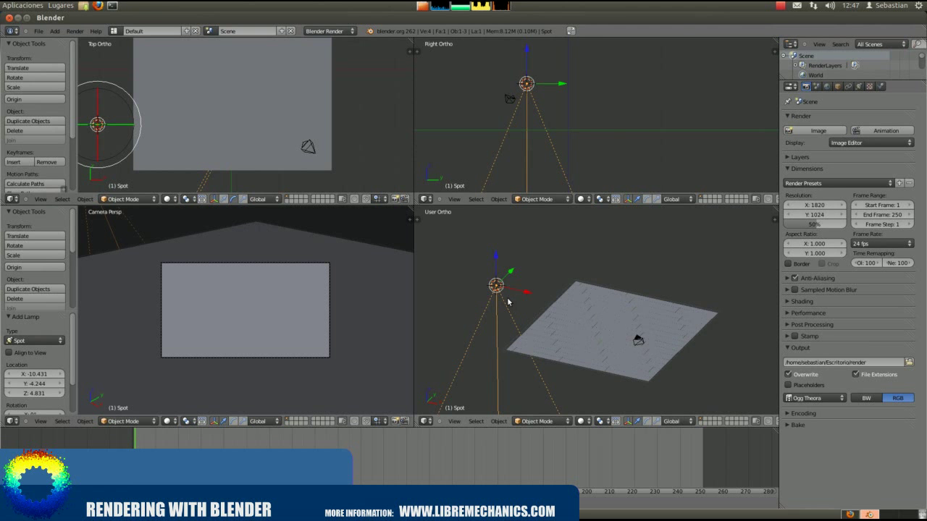
pyautogui.moveTo(500, 290); pyautogui.dragTo(535, 286)
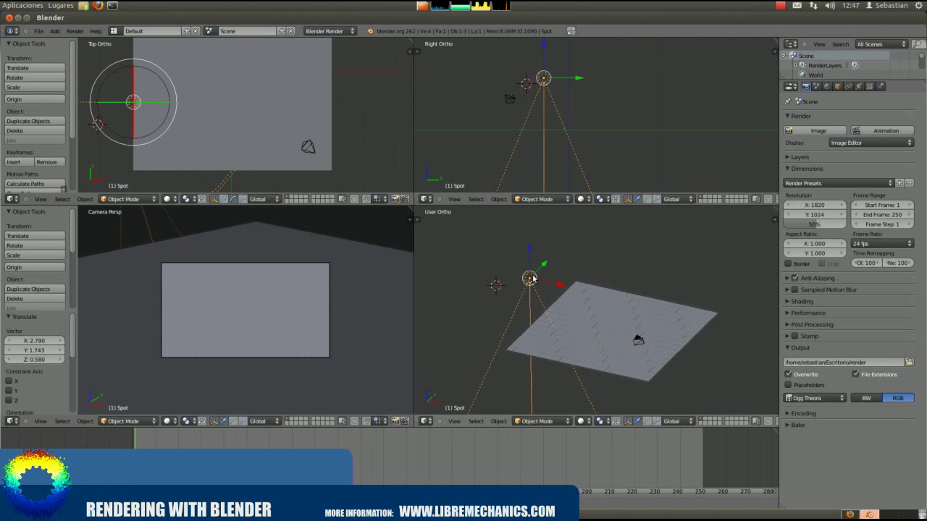
# Set the spot lamp's Energy to 2.000 in its lamp data settings.
pyautogui.click(860, 87)
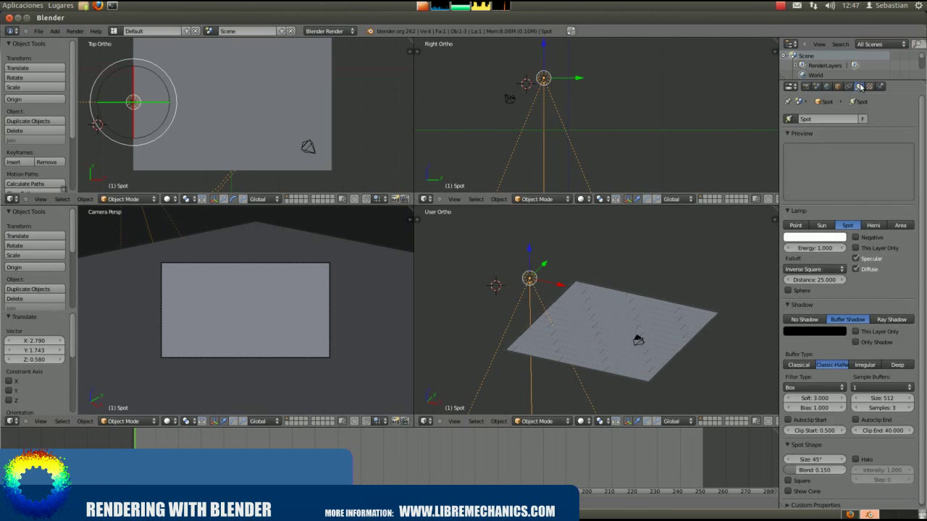
pyautogui.click(824, 248)
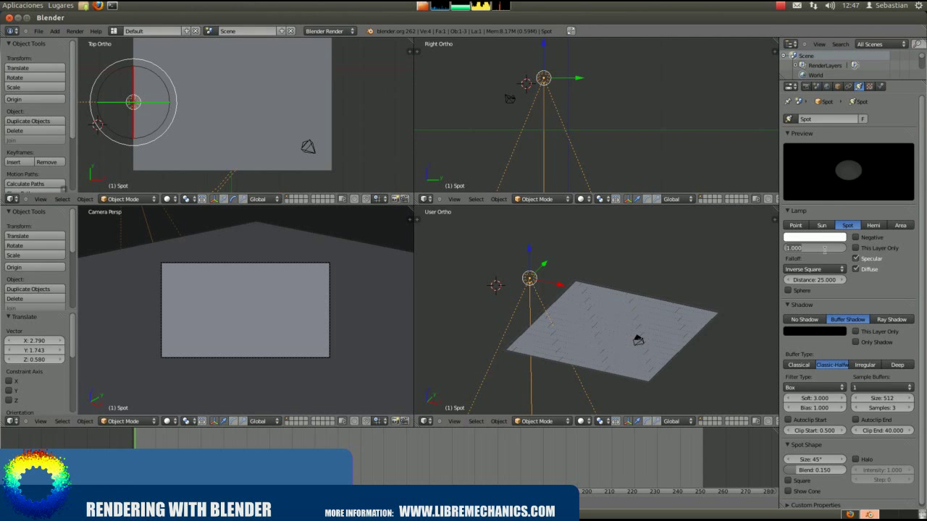
pyautogui.write('5')
pyautogui.press('Return')
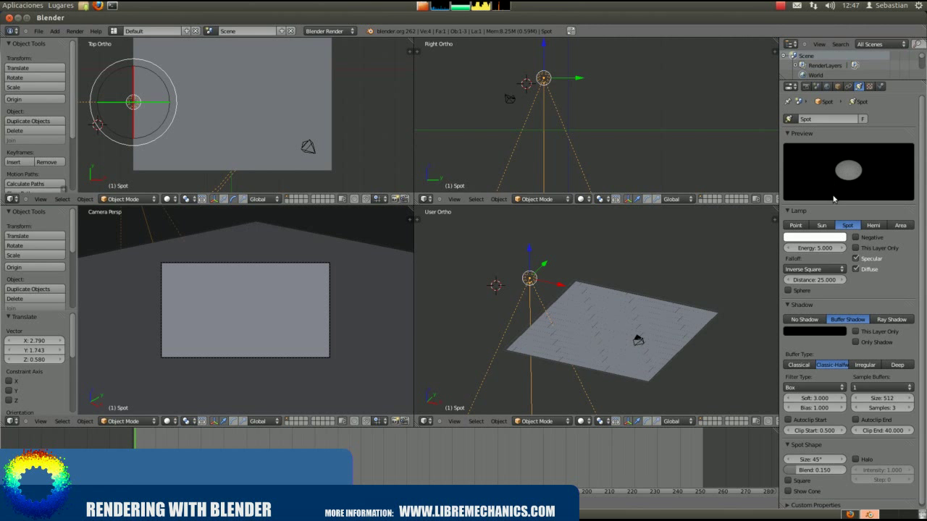
pyautogui.click(824, 247)
pyautogui.write('2')
pyautogui.press('Return')
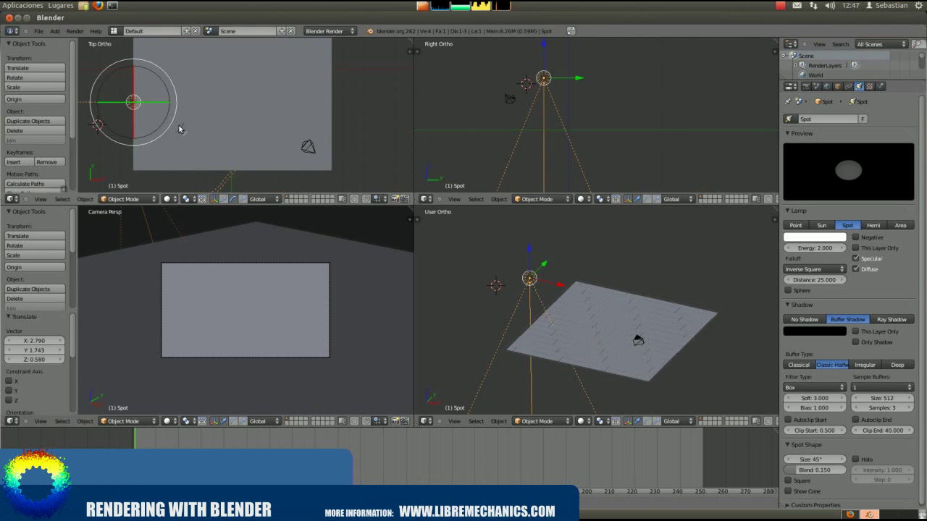
# Move the spot lamp over the floor's near edge with the translate manipulator.
pyautogui.scroll(-1, 179, 128)
pyautogui.click(221, 200)
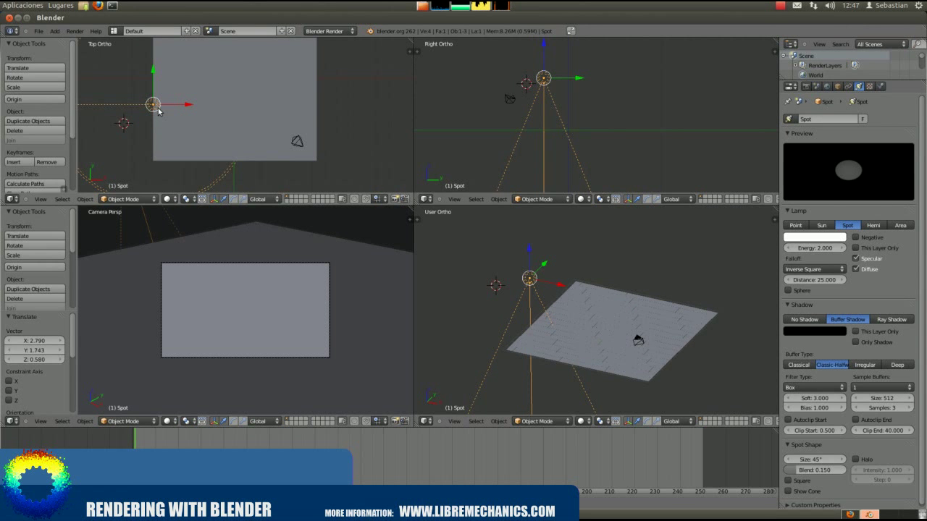
pyautogui.moveTo(153, 105); pyautogui.dragTo(220, 148)
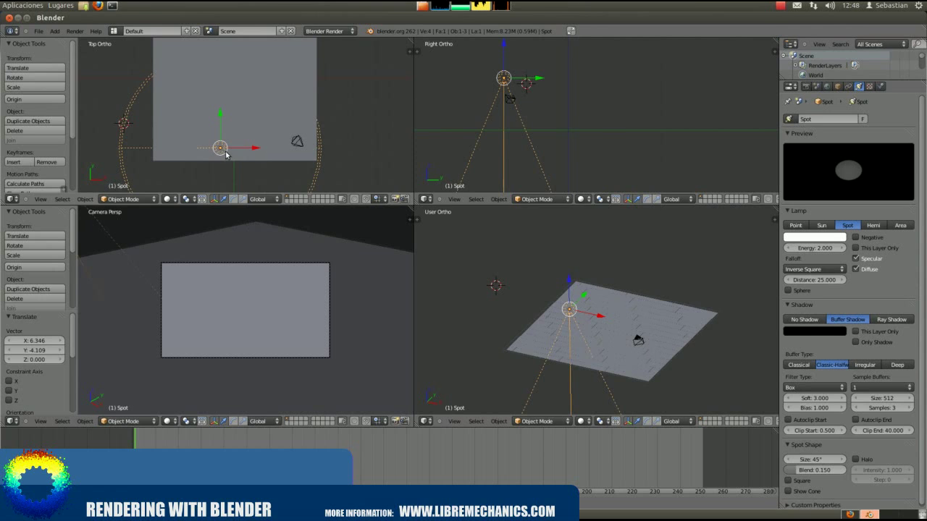
pyautogui.scroll(-2, 225, 155)
pyautogui.keyDown('shift'); pyautogui.moveTo(258, 131); pyautogui.dragTo(250, 145, button='middle'); pyautogui.keyUp('shift')
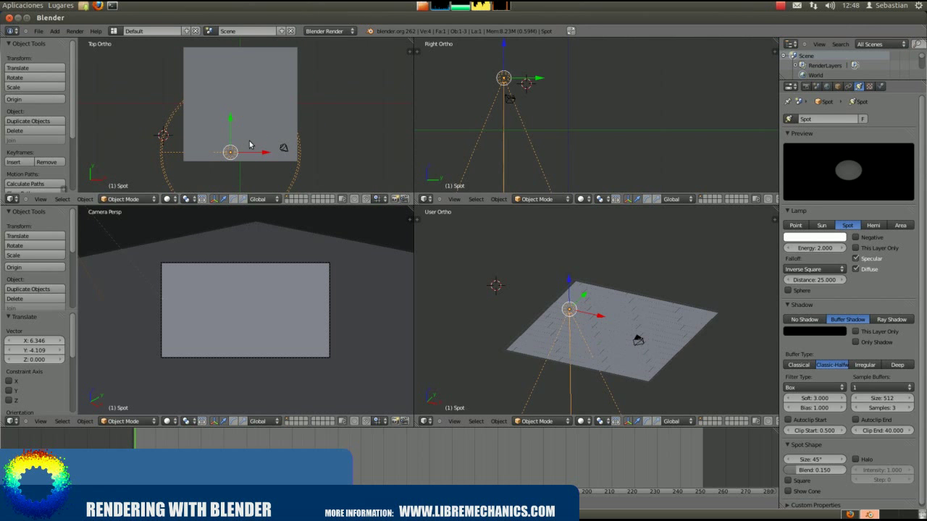
# Duplicate the lamp as Spot.001 and place it above the floor's right side.
pyautogui.hotkey('shift', 'd')
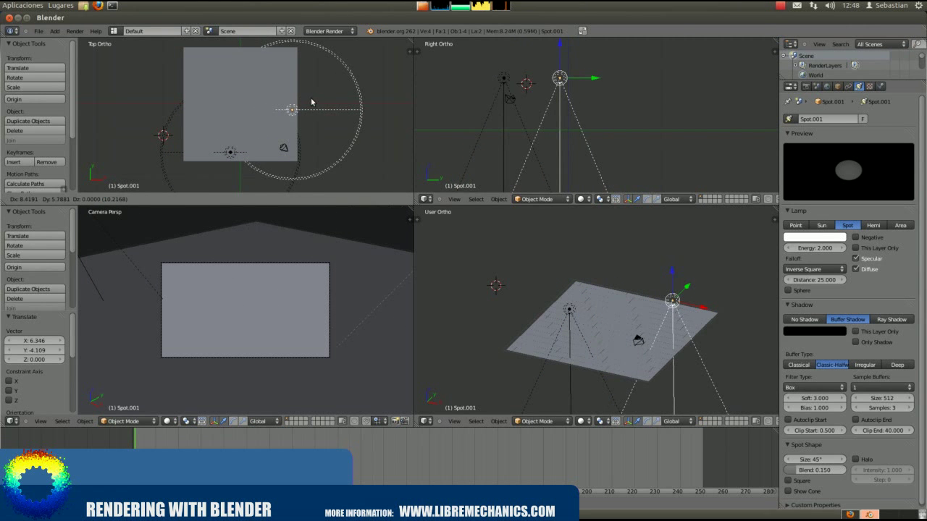
pyautogui.click(308, 102)
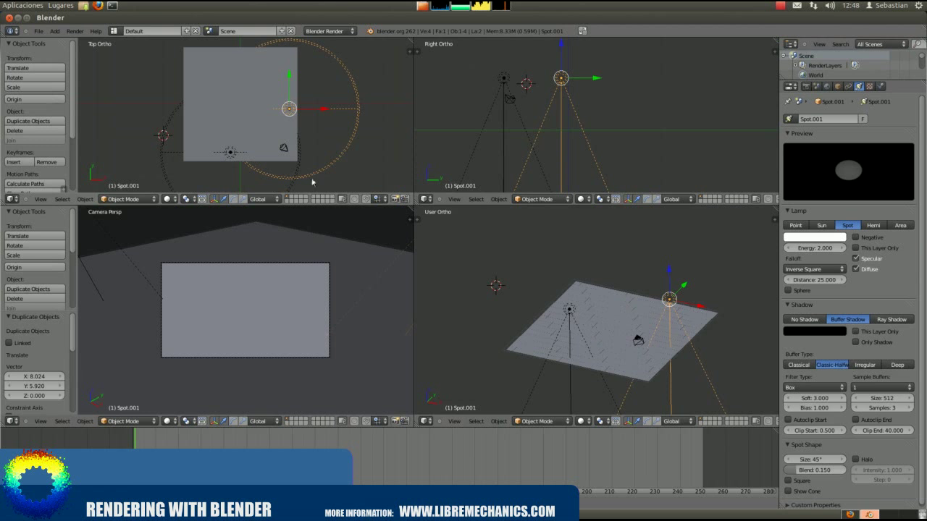
pyautogui.scroll(1, 627, 352)
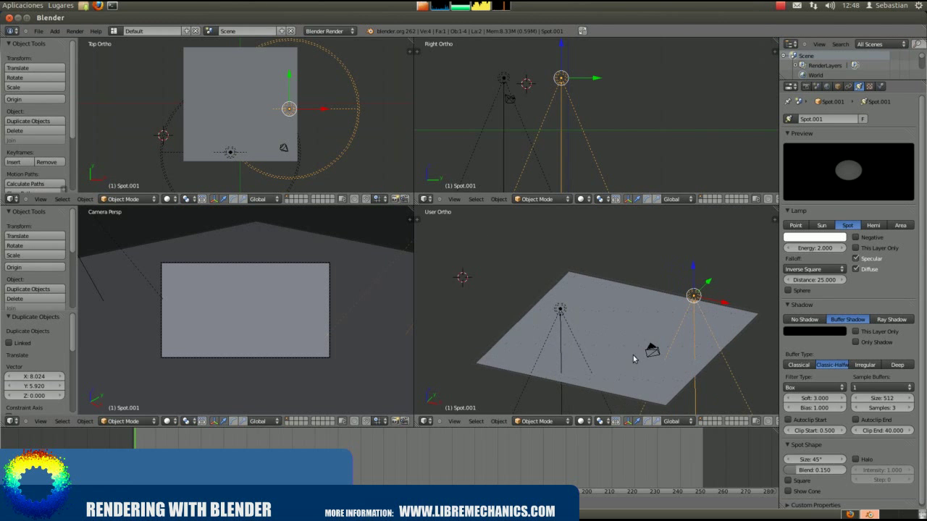
pyautogui.scroll(1, 633, 355)
pyautogui.scroll(1, 633, 355)
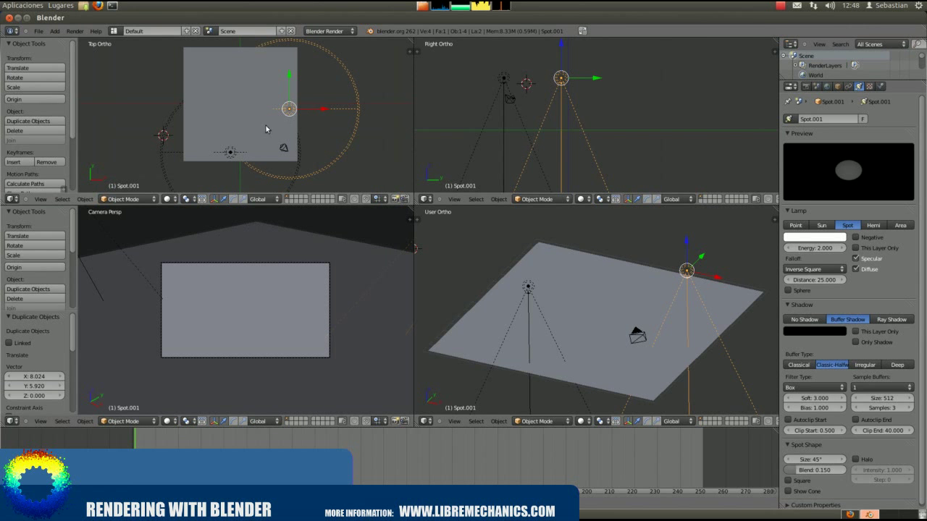
# Tilt the lamps' cones toward the floor, rotating Spot.001 about 42°.
pyautogui.rightClick(236, 158)
pyautogui.moveTo(235, 158); pyautogui.dragTo(244, 156)
pyautogui.click(233, 200)
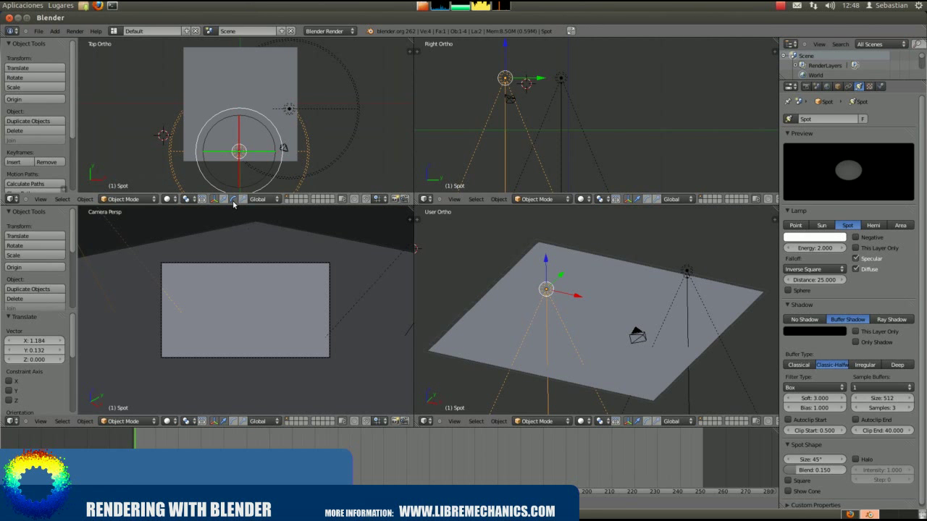
pyautogui.moveTo(239, 136)
pyautogui.mouseDown()
pyautogui.moveTo(239, 150)
pyautogui.moveTo(268, 144)
pyautogui.mouseUp()
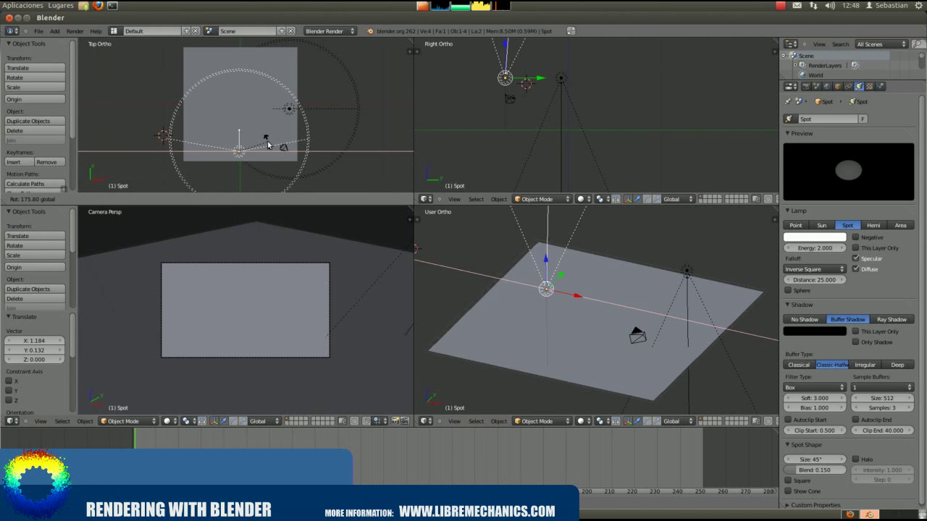
pyautogui.moveTo(268, 145)
pyautogui.mouseDown()
pyautogui.moveTo(210, 143)
pyautogui.moveTo(225, 145)
pyautogui.mouseUp()
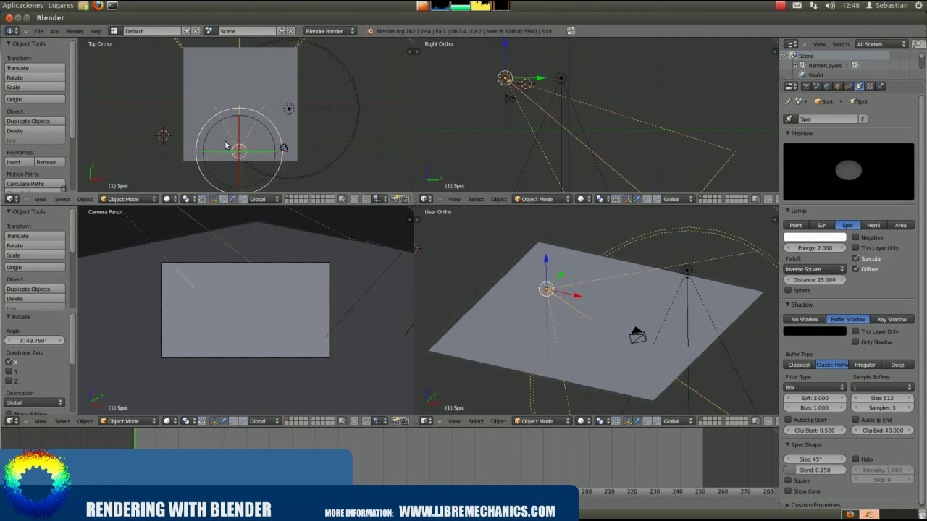
pyautogui.rightClick(290, 114)
pyautogui.moveTo(296, 113); pyautogui.dragTo(300, 112)
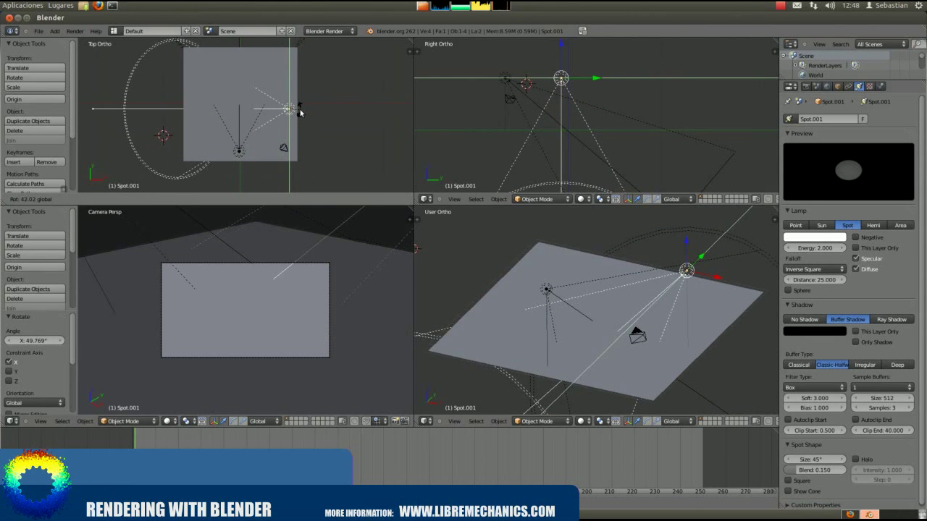
pyautogui.click(301, 112)
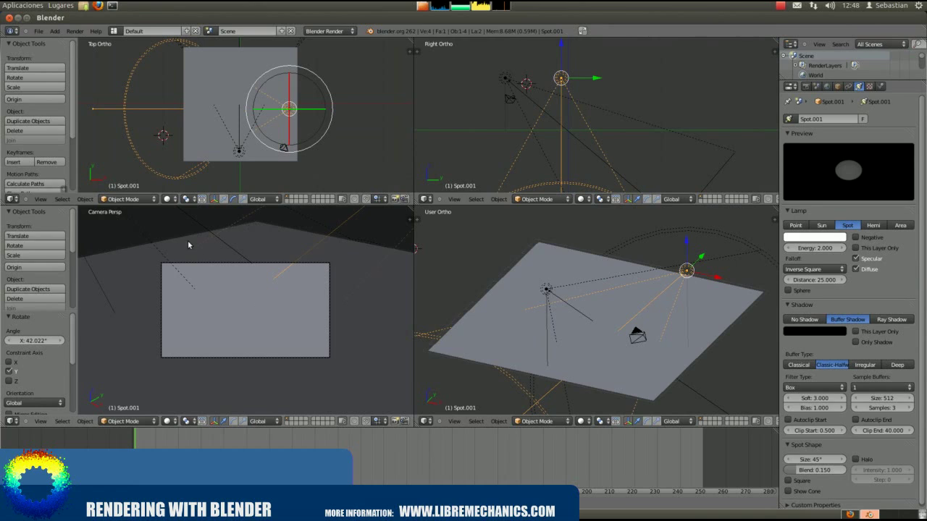
# Turn the Spot lamp about -22.8° around Z to aim its beam sideways.
pyautogui.click(467, 276)
pyautogui.moveTo(467, 276)
pyautogui.mouseDown(button='middle')
pyautogui.moveTo(514, 281)
pyautogui.moveTo(464, 292)
pyautogui.mouseUp(button='middle')
pyautogui.rightClick(551, 316)
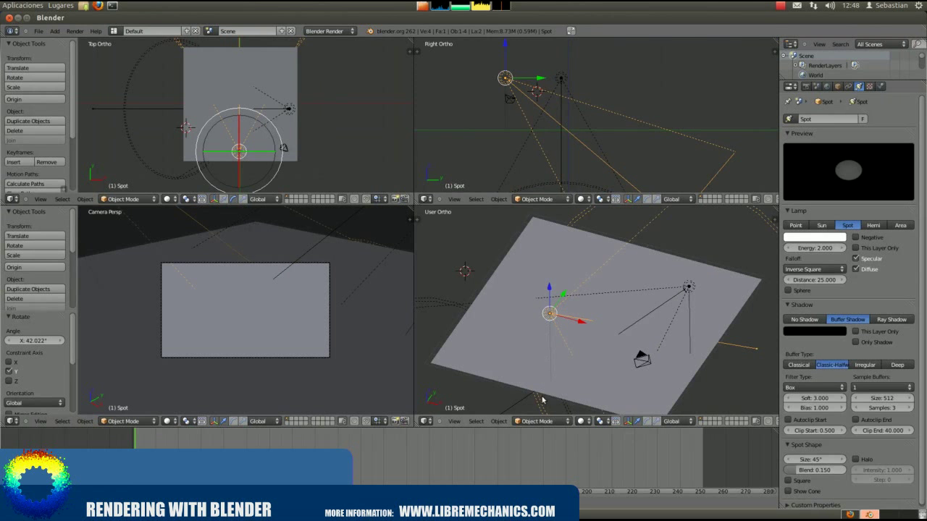
pyautogui.click(646, 421)
pyautogui.moveTo(563, 337); pyautogui.dragTo(551, 331)
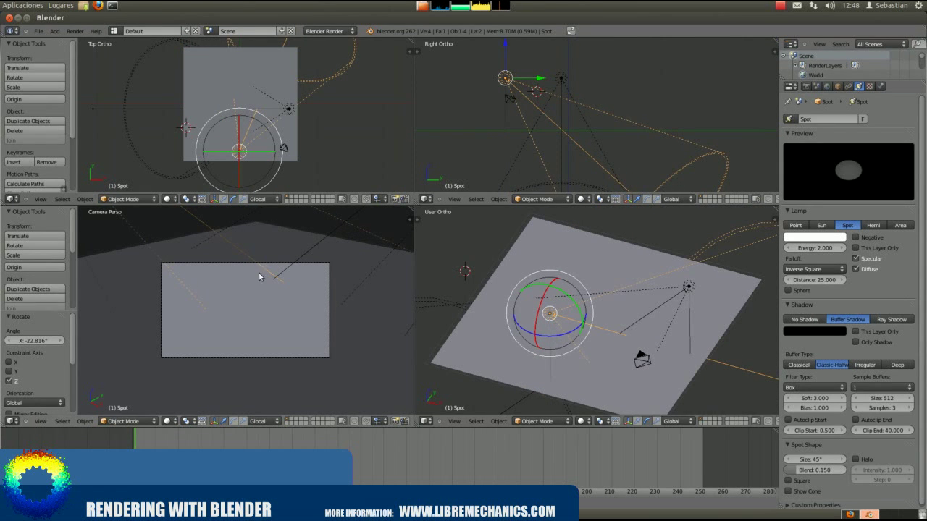
pyautogui.moveTo(560, 309)
pyautogui.mouseDown(button='middle')
pyautogui.moveTo(546, 295)
pyautogui.moveTo(620, 335)
pyautogui.mouseUp(button='middle')
pyautogui.click(438, 279)
pyautogui.click(456, 298)
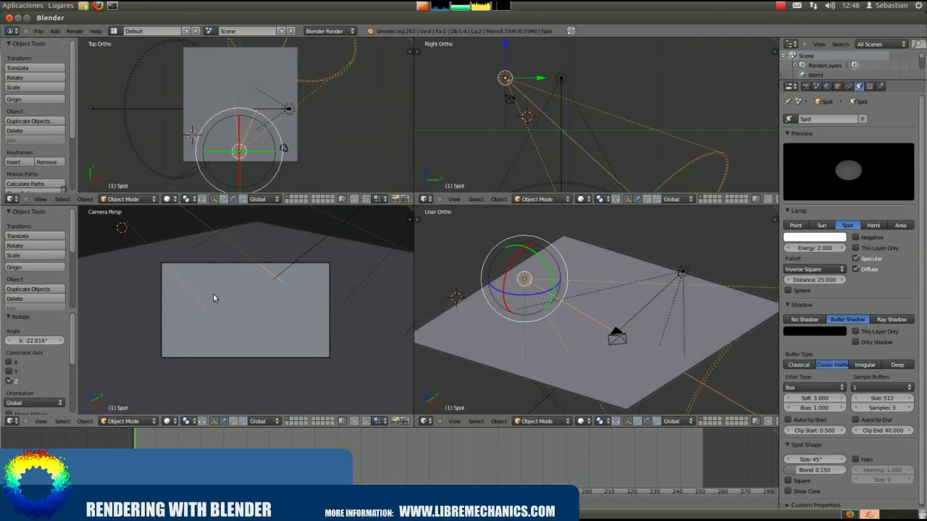
# Make a test render of the spot-lit plane, then select the camera in the orbited view.
pyautogui.press('F12')
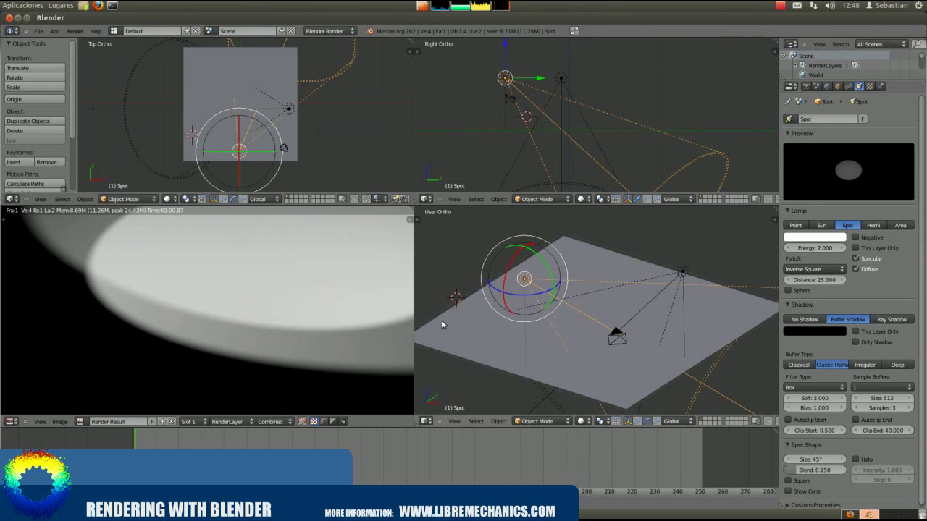
pyautogui.moveTo(640, 336)
pyautogui.mouseDown(button='middle')
pyautogui.moveTo(624, 354)
pyautogui.moveTo(530, 353)
pyautogui.moveTo(609, 345)
pyautogui.moveTo(598, 331)
pyautogui.moveTo(557, 348)
pyautogui.mouseUp(button='middle')
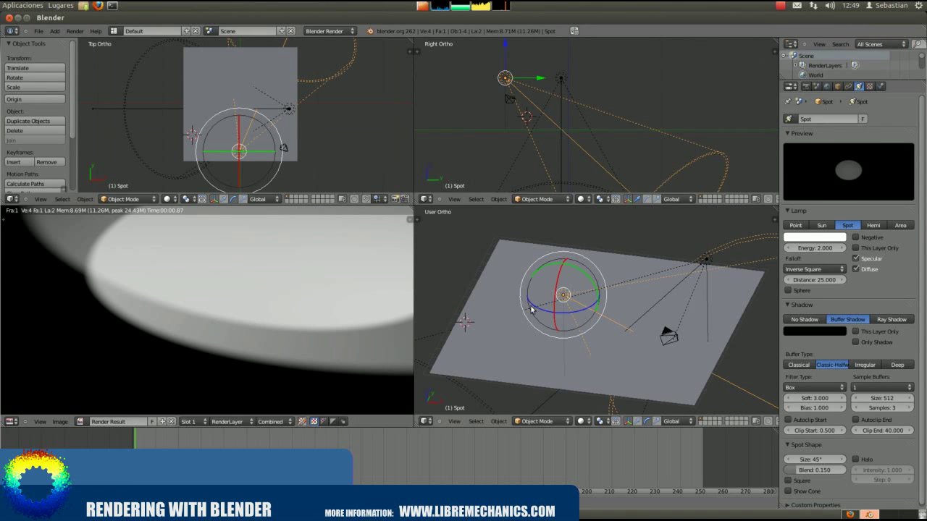
pyautogui.rightClick(658, 335)
pyautogui.moveTo(616, 348)
pyautogui.mouseDown(button='middle')
pyautogui.moveTo(625, 348)
pyautogui.moveTo(589, 328)
pyautogui.mouseUp(button='middle')
# Turn the camera about -12° around its Z axis.
pyautogui.press('Escape')
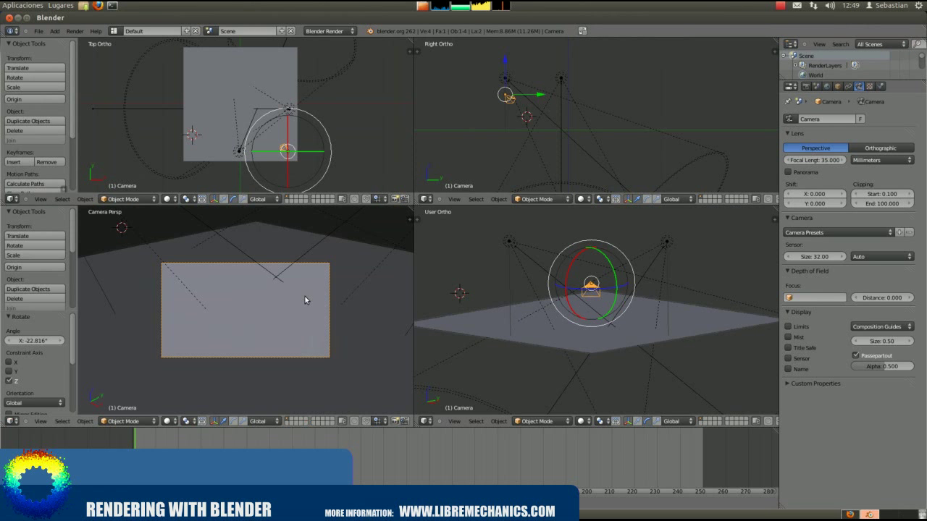
pyautogui.moveTo(608, 291); pyautogui.dragTo(598, 289)
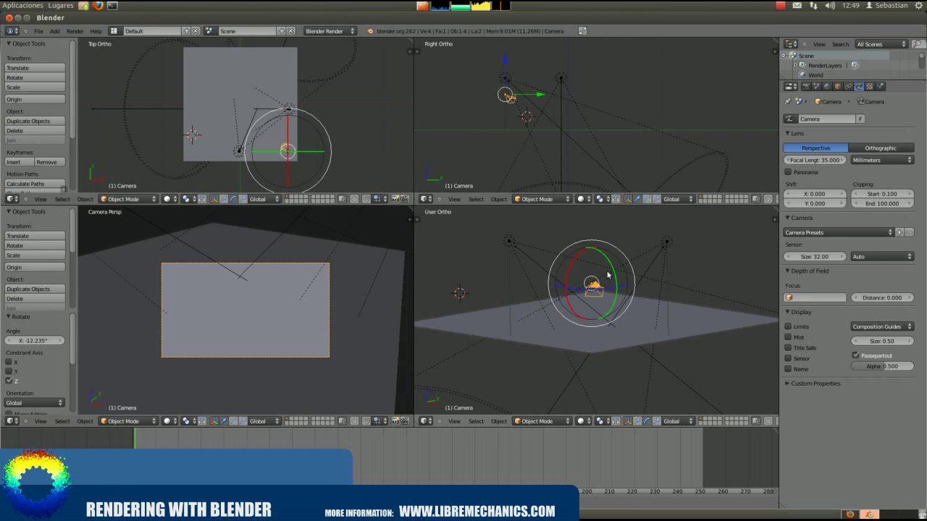
pyautogui.moveTo(581, 291); pyautogui.dragTo(637, 310, button='middle')
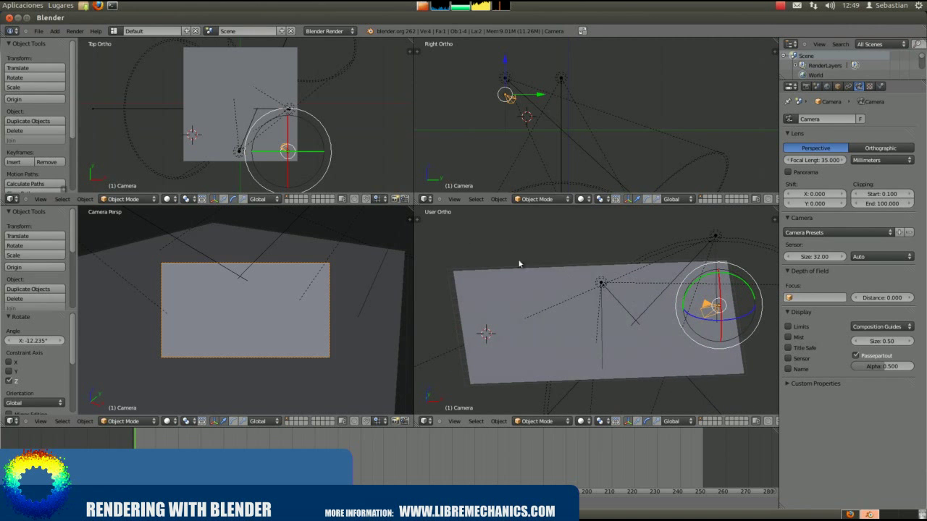
# Select both spot lamps and move them together to a new place above the plane.
pyautogui.rightClick(242, 157)
pyautogui.hotkey('shift', 'd')
pyautogui.click(289, 110)
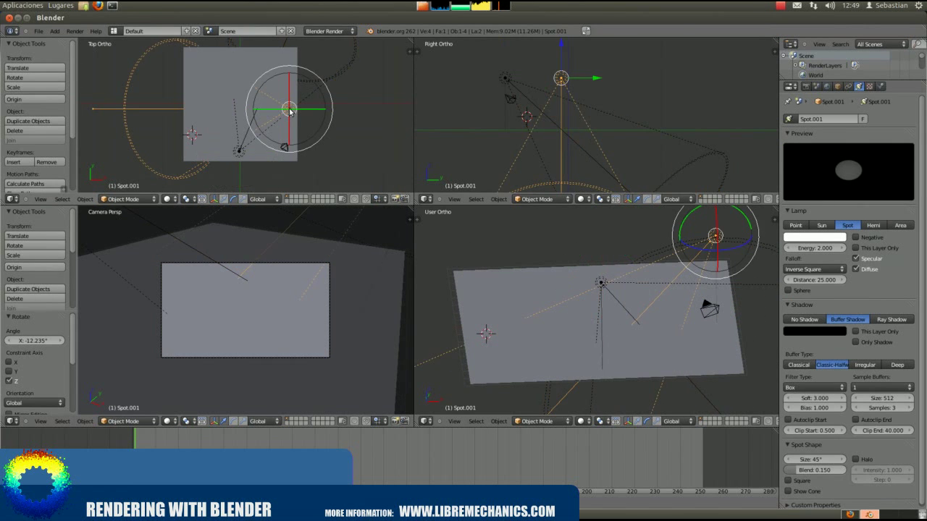
pyautogui.keyDown('shift'); pyautogui.rightClick(239, 150); pyautogui.keyUp('shift')
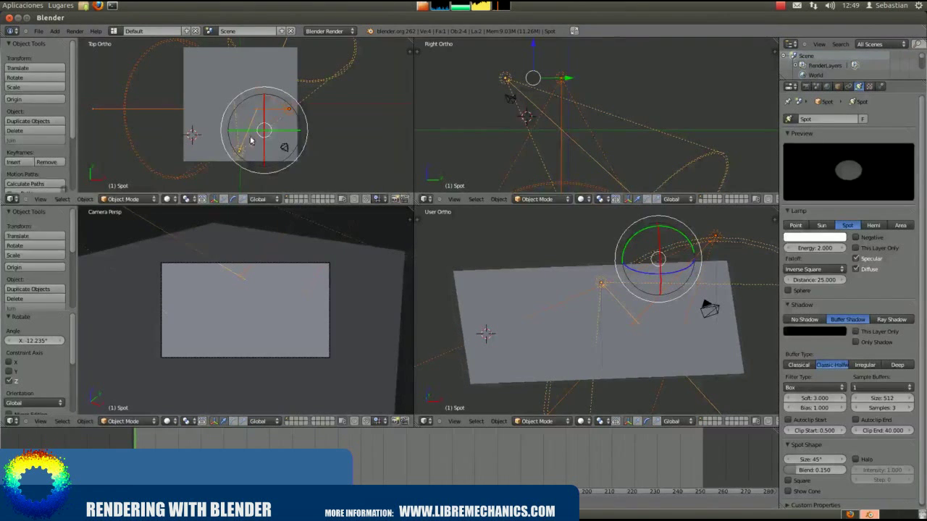
pyautogui.moveTo(265, 130); pyautogui.dragTo(273, 145)
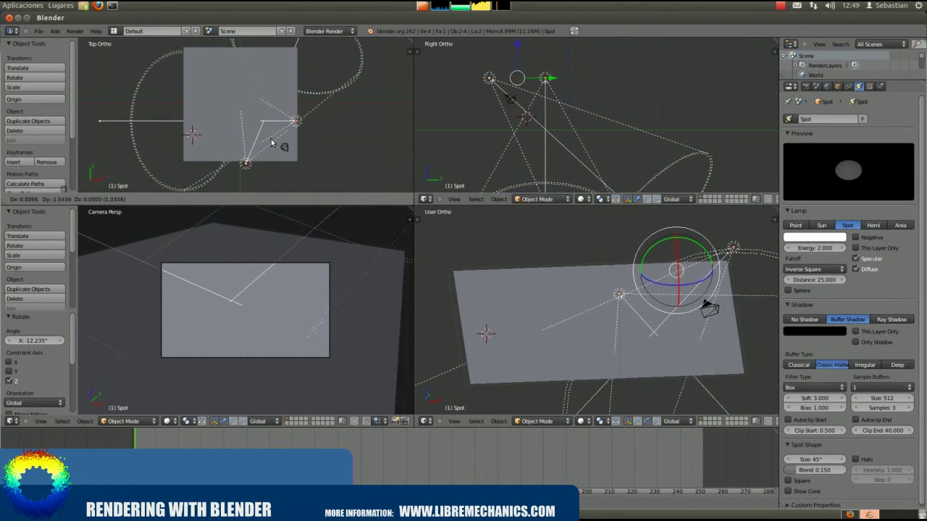
pyautogui.click(274, 145)
# Test-render the new lighting, then select the floor plane.
pyautogui.click(342, 281)
pyautogui.press('F12')
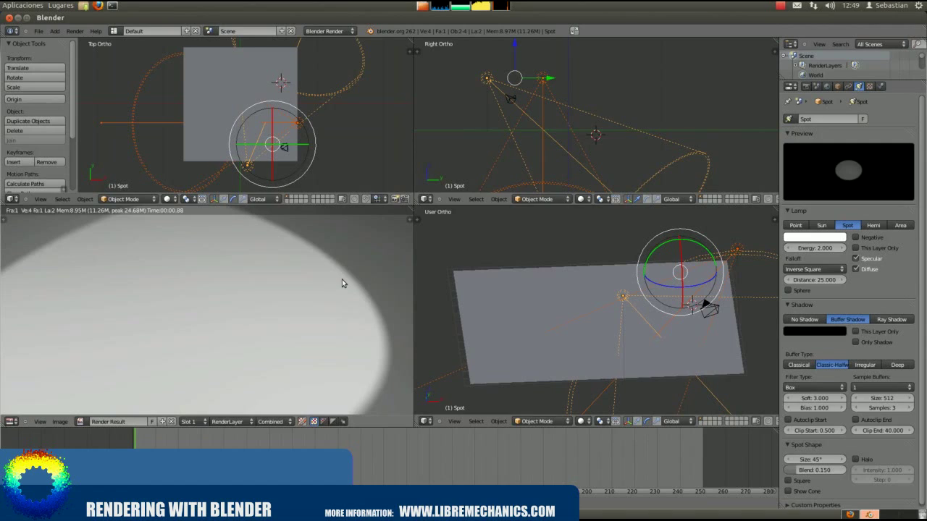
pyautogui.press('Escape')
pyautogui.moveTo(620, 321)
pyautogui.mouseDown(button='middle')
pyautogui.moveTo(555, 326)
pyautogui.moveTo(650, 303)
pyautogui.moveTo(614, 300)
pyautogui.mouseUp(button='middle')
pyautogui.rightClick(557, 299)
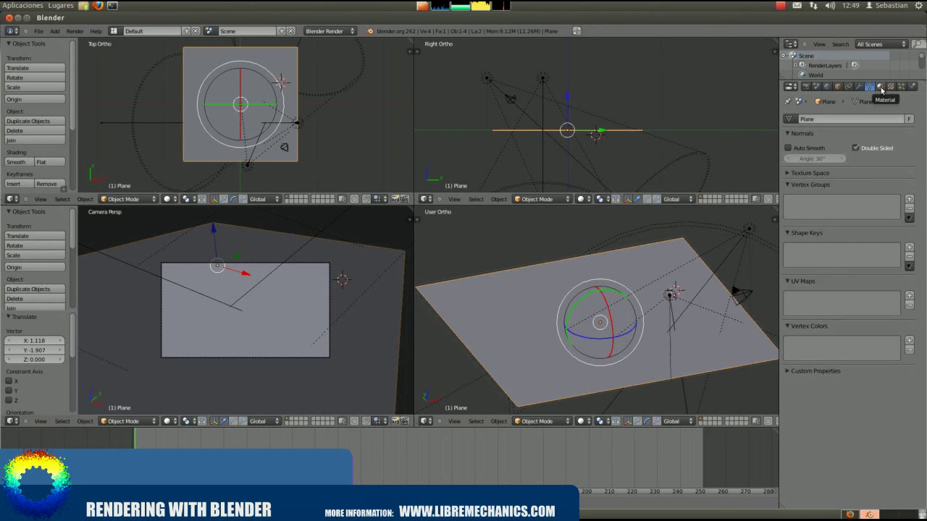
# Give the plane a new material, test-render it, and raise specular hardness to 80.
pyautogui.click(880, 87)
pyautogui.click(826, 151)
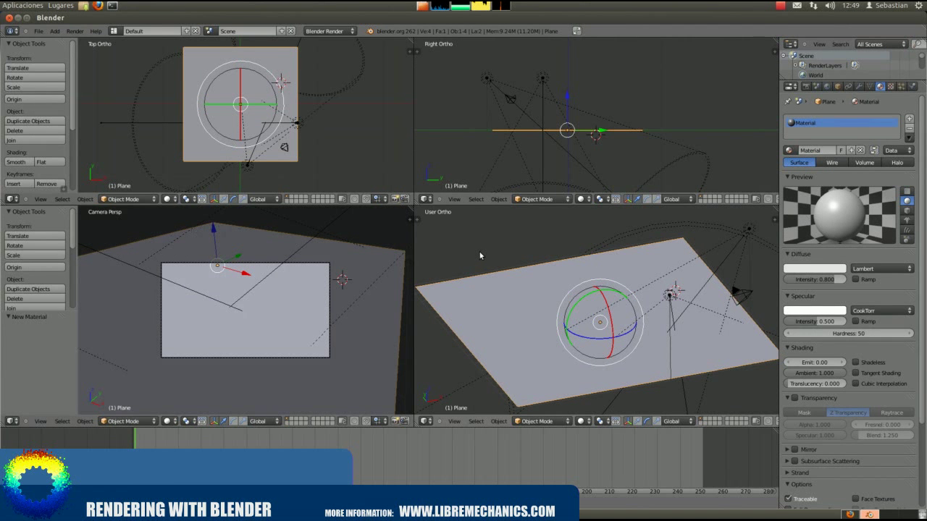
pyautogui.press('F12')
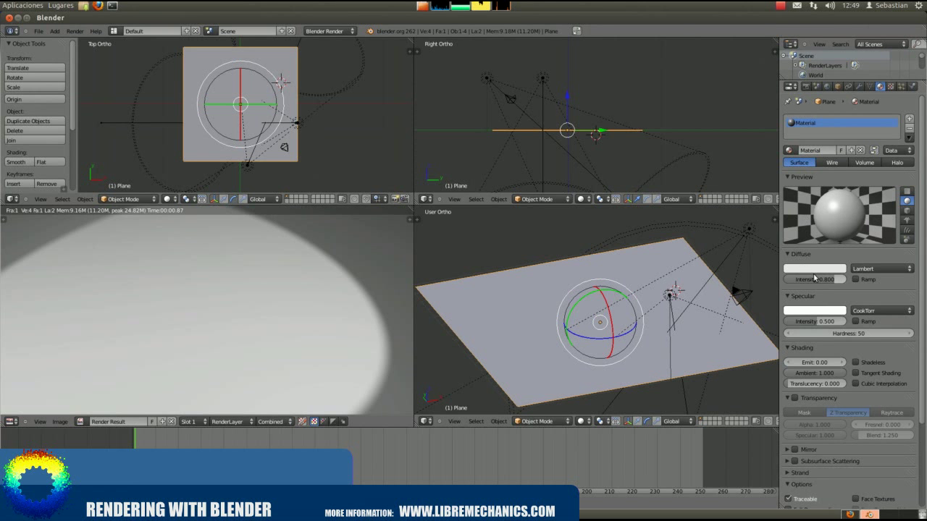
pyautogui.moveTo(814, 333); pyautogui.dragTo(846, 335)
# Enable mirror reflection at 0.354 reflectivity and darken the diffuse colour to near-black (0.007193).
pyautogui.click(790, 349)
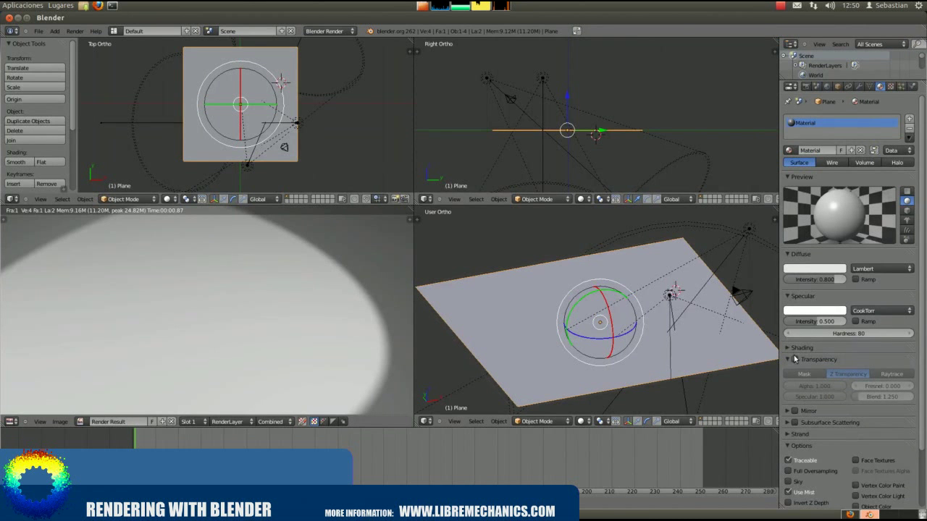
pyautogui.click(788, 360)
pyautogui.click(791, 371)
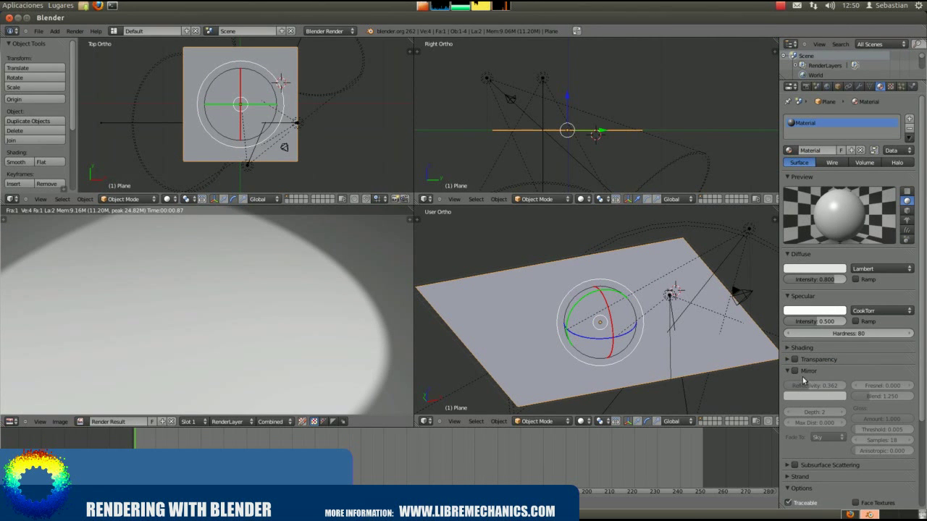
pyautogui.click(795, 371)
pyautogui.moveTo(806, 385); pyautogui.dragTo(803, 389)
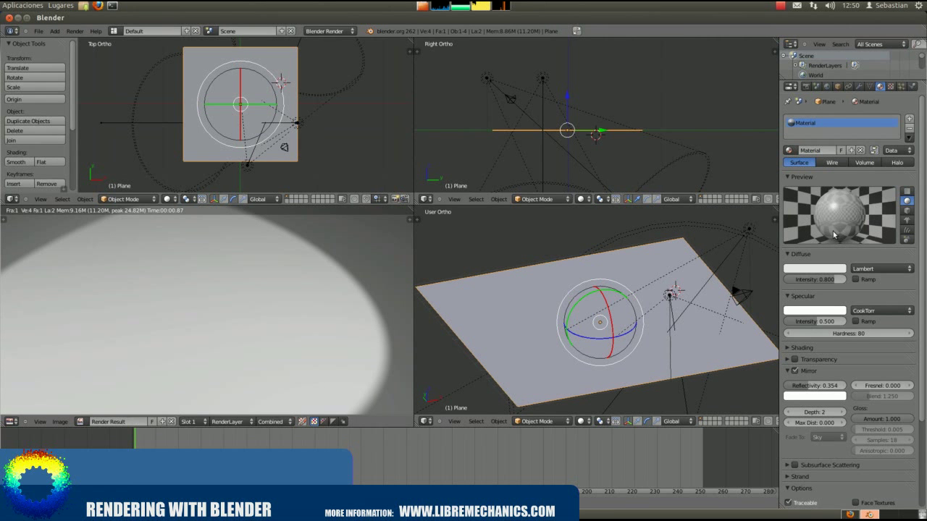
pyautogui.click(812, 269)
pyautogui.moveTo(839, 174); pyautogui.dragTo(841, 207)
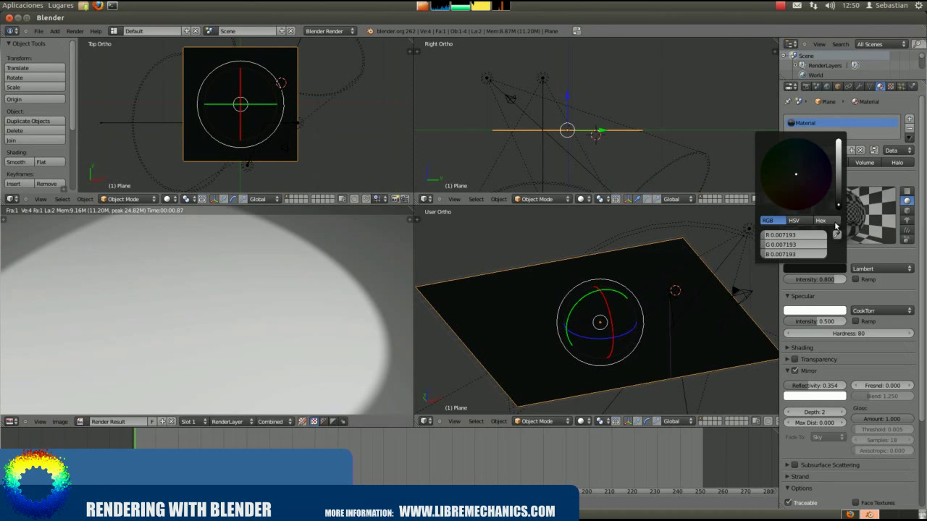
# Lower mirror reflectivity to 0.181 and re-render the near-black reflective floor.
pyautogui.moveTo(801, 385); pyautogui.dragTo(792, 387)
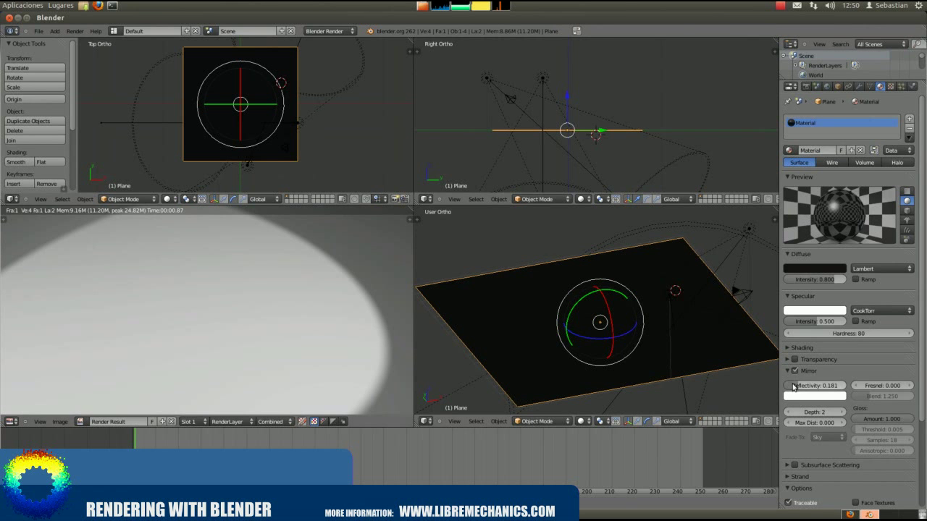
pyautogui.press('F12')
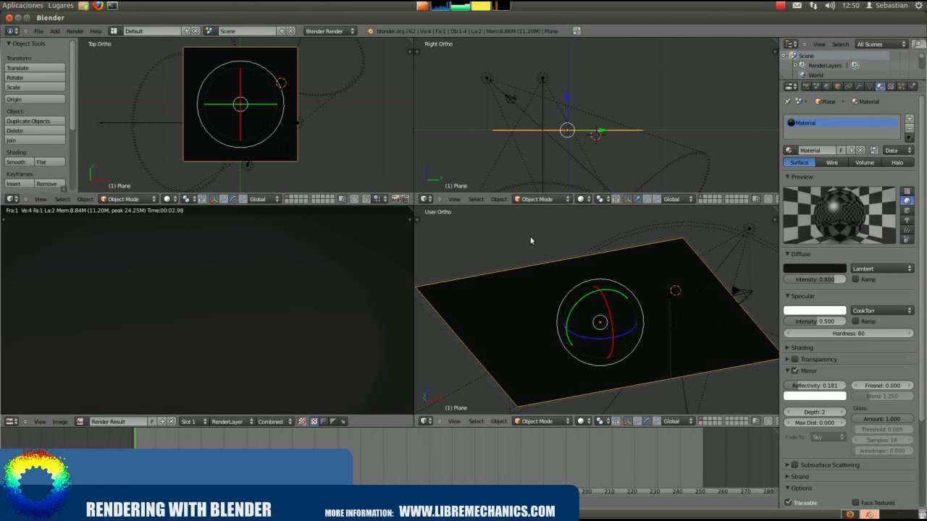
pyautogui.moveTo(530, 241); pyautogui.dragTo(567, 261, button='middle')
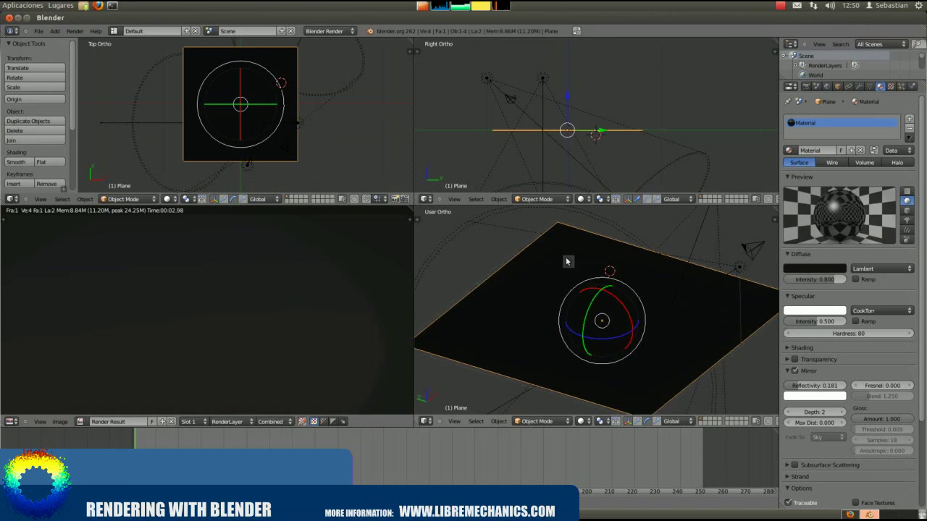
pyautogui.press('a')
pyautogui.moveTo(568, 262); pyautogui.dragTo(611, 264, button='middle')
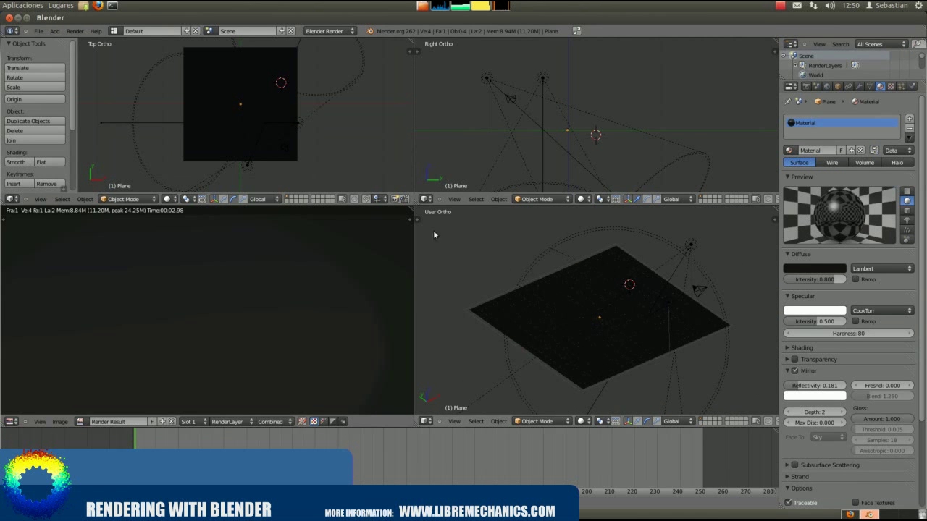
# Import gear.stl as an STL model from the Escritorio folder.
pyautogui.click(38, 31)
pyautogui.moveTo(48, 178)
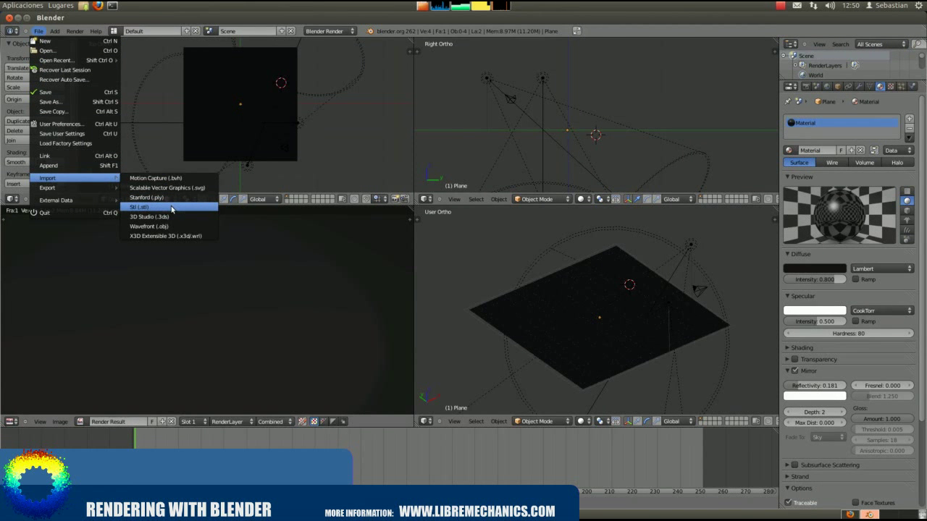
pyautogui.click(172, 208)
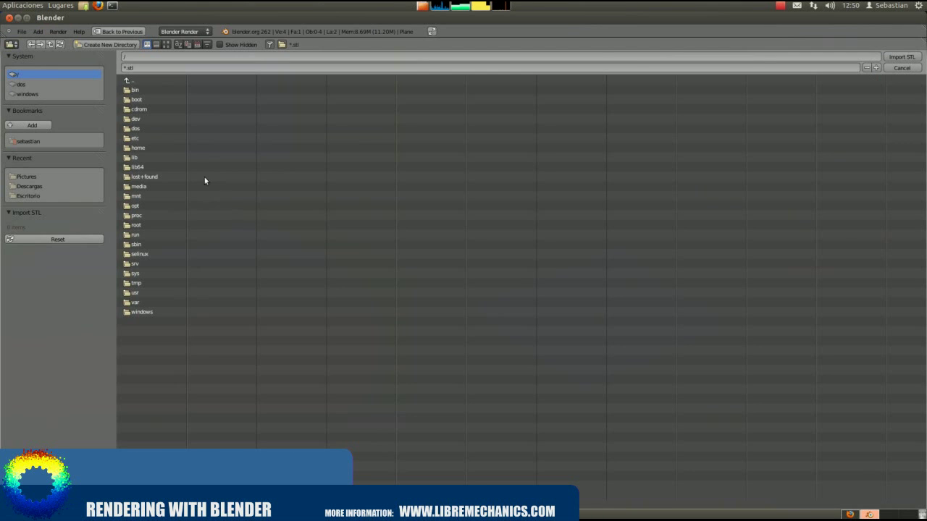
pyautogui.click(27, 196)
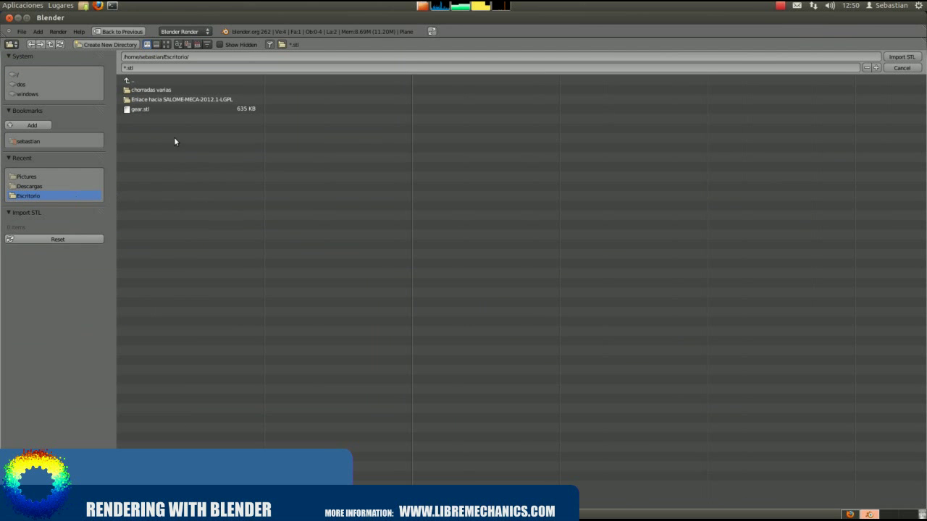
pyautogui.doubleClick(139, 111)
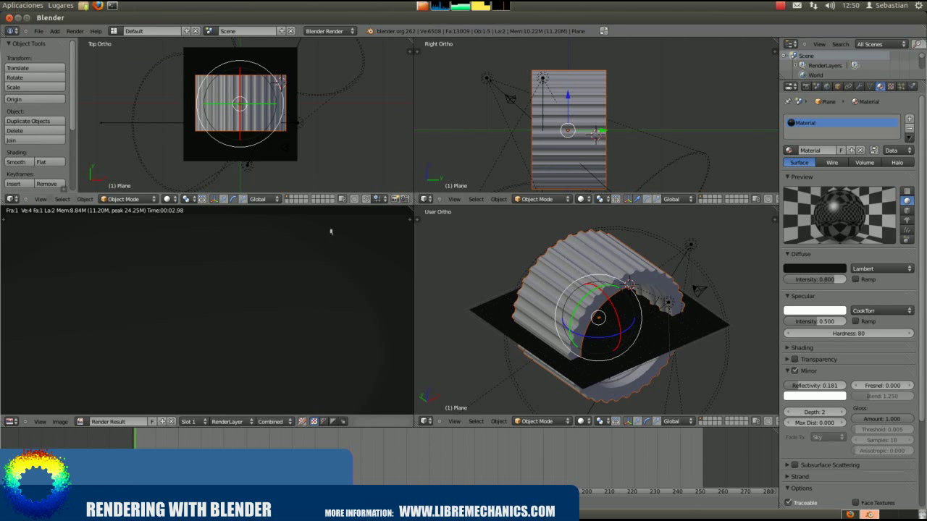
# Shrink the imported gear with a first scale reduction and return to the camera view.
pyautogui.moveTo(554, 301)
pyautogui.mouseDown(button='middle')
pyautogui.moveTo(498, 334)
pyautogui.moveTo(528, 383)
pyautogui.mouseUp(button='middle')
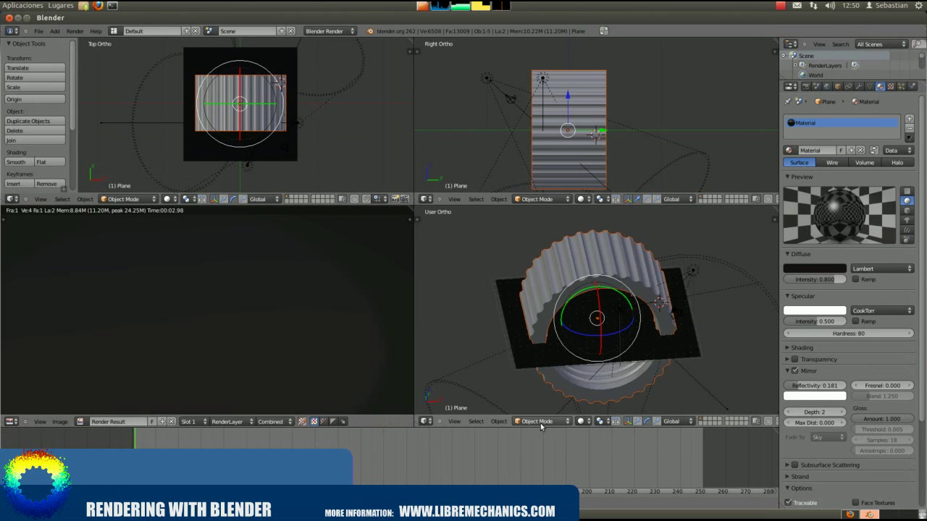
pyautogui.click(637, 421)
pyautogui.press('s')
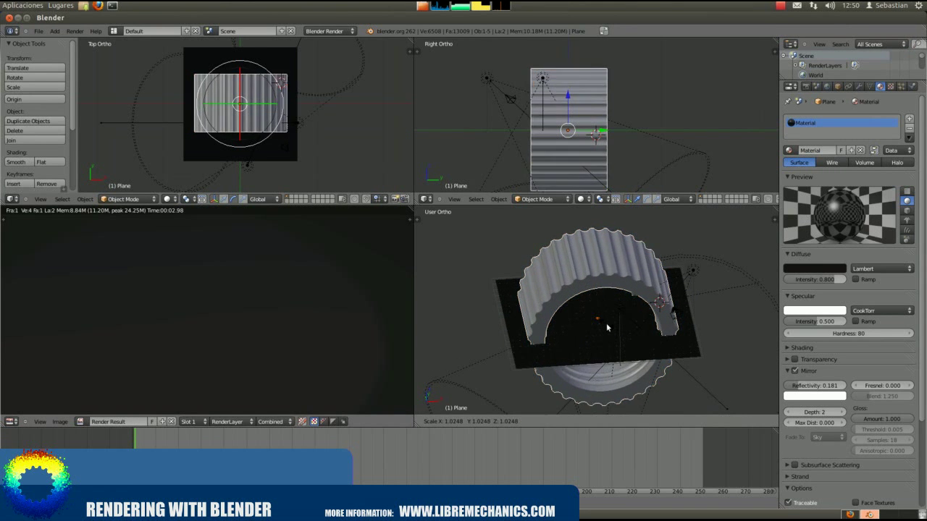
pyautogui.click(598, 325)
pyautogui.moveTo(598, 325); pyautogui.dragTo(596, 332, button='middle')
pyautogui.scroll(2, 604, 323)
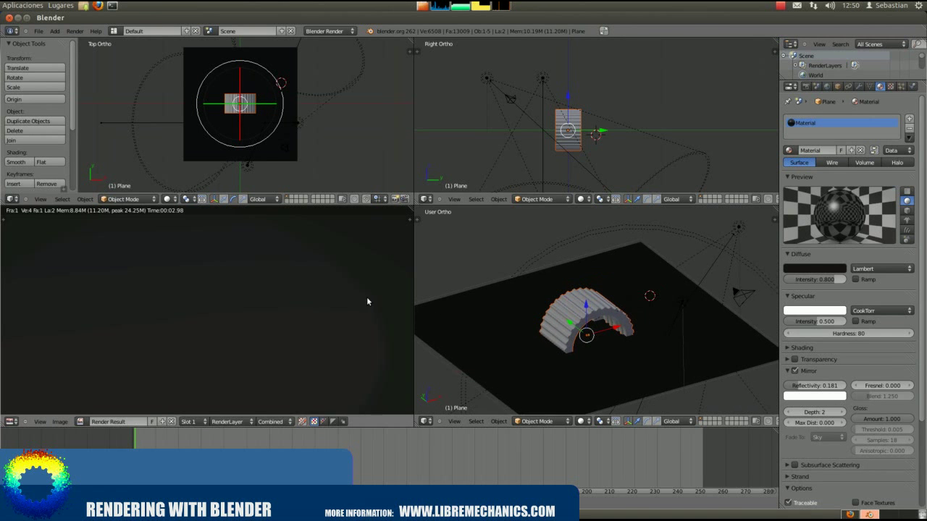
pyautogui.press('Escape')
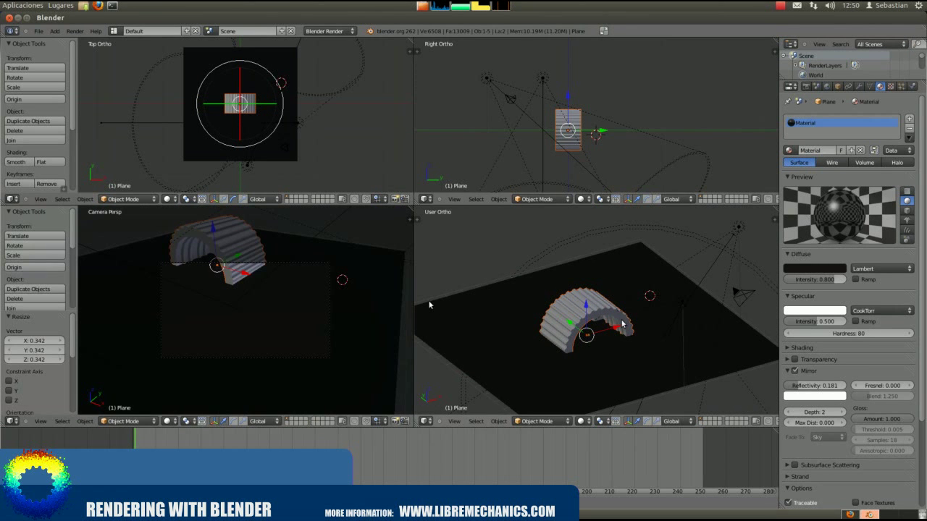
# Move the gear along X and Y and shrink it to 0.610 scale.
pyautogui.click(286, 293)
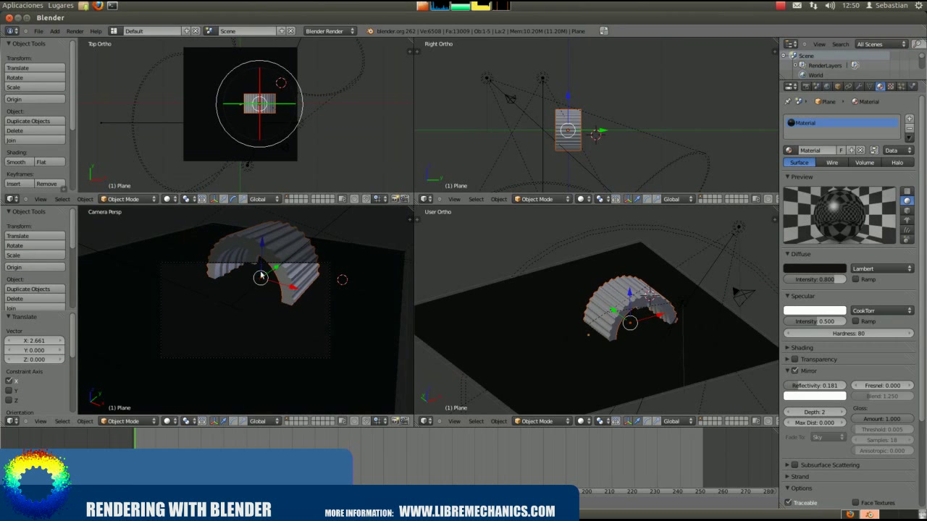
pyautogui.press('g')
pyautogui.press('y')
pyautogui.click(255, 307)
pyautogui.press('s')
pyautogui.click(216, 286)
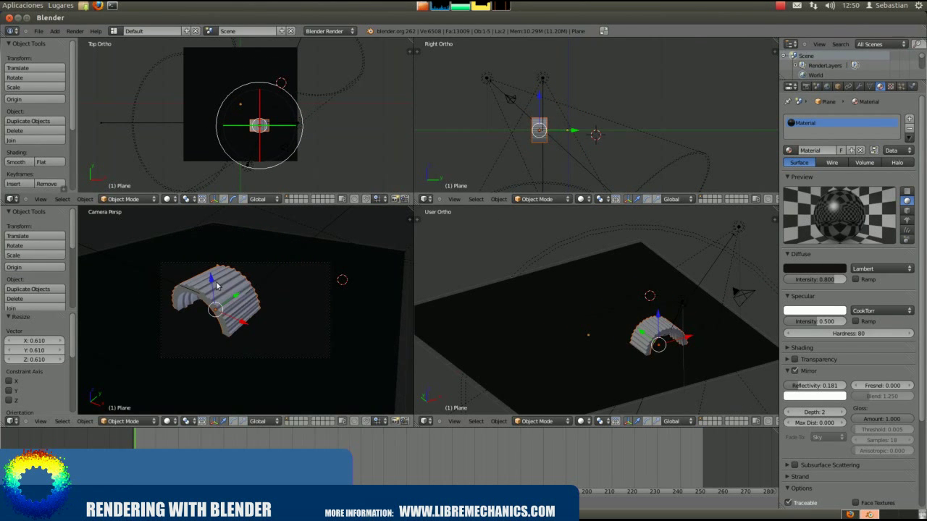
# Rotate the gear 90° about X to show its knurled ring.
pyautogui.press('r')
pyautogui.press('x')
pyautogui.press('9')
pyautogui.press('0')
pyautogui.press('Return')
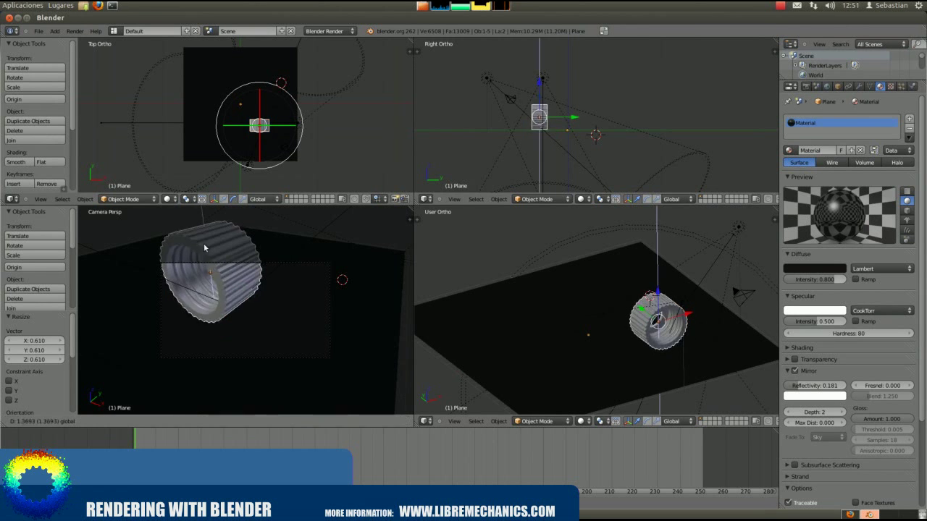
# Move the gear along Z, to Y -0.878, and shrink it to 0.563.
pyautogui.press('g')
pyautogui.press('z')
pyautogui.click(283, 304)
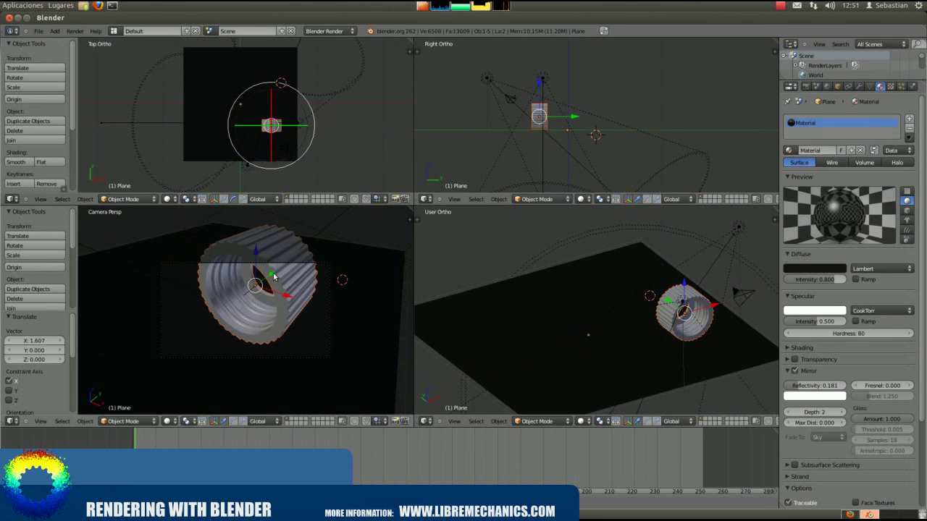
pyautogui.press('g')
pyautogui.press('y')
pyautogui.click(253, 306)
pyautogui.press('s')
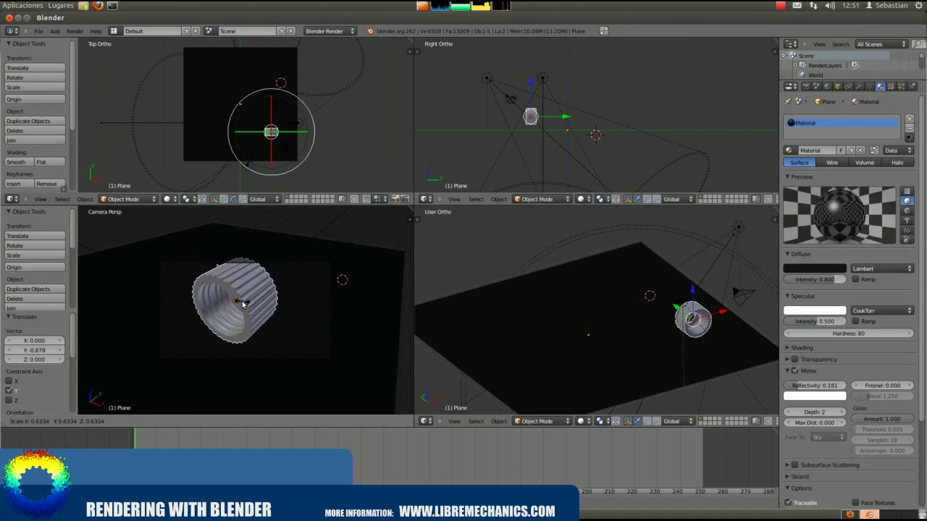
pyautogui.click(241, 304)
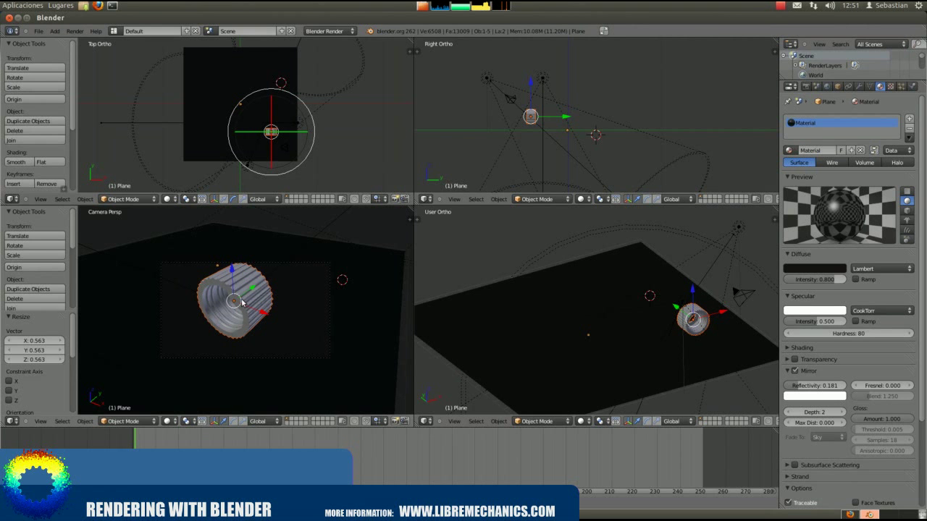
# Nudge the gear several times along Y and slightly along X to centre it in frame.
pyautogui.press('g')
pyautogui.press('y')
pyautogui.click(246, 312)
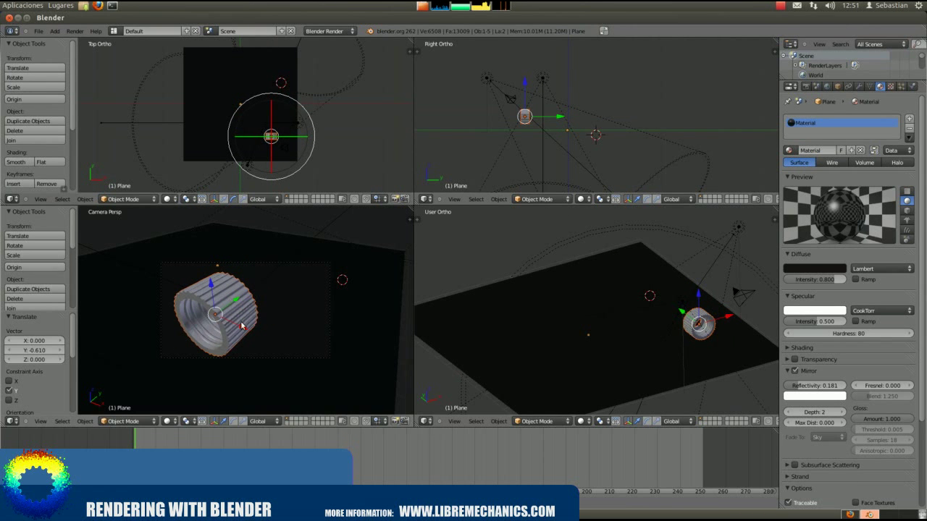
pyautogui.press('g')
pyautogui.press('y')
pyautogui.click(256, 327)
pyautogui.press('g')
pyautogui.press('y')
pyautogui.click(259, 312)
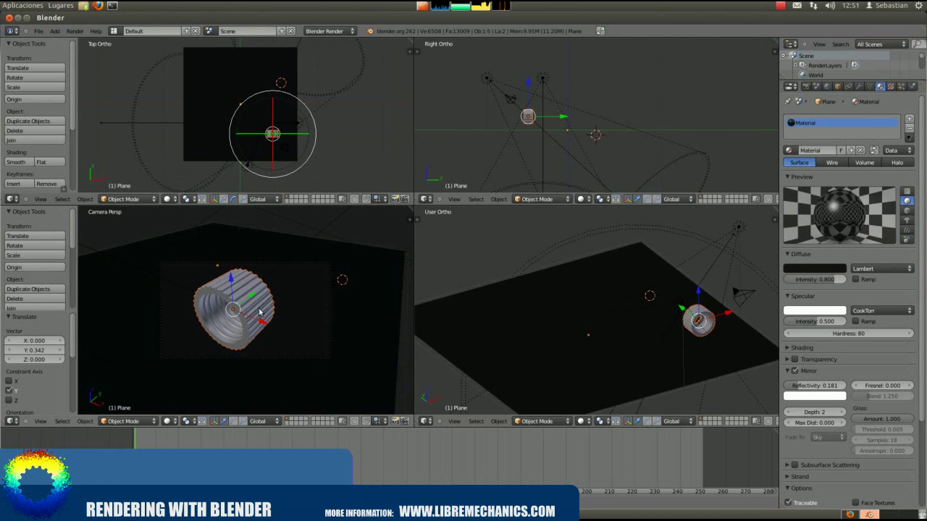
pyautogui.press('g')
pyautogui.press('x')
pyautogui.click(286, 310)
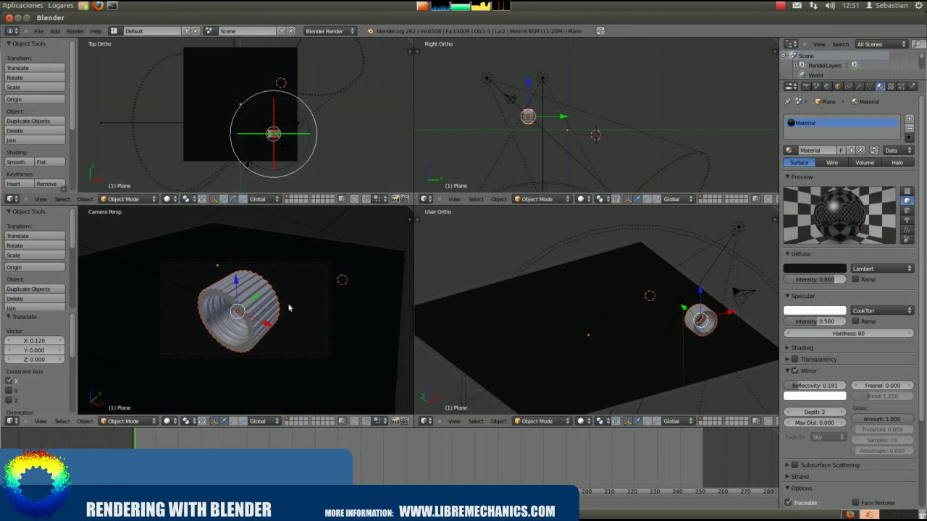
# Spin the gear about Z to 442.033° with the rotate manipulator and test-render it.
pyautogui.click(233, 421)
pyautogui.moveTo(233, 341)
pyautogui.mouseDown()
pyautogui.moveTo(274, 278)
pyautogui.moveTo(191, 283)
pyautogui.moveTo(222, 348)
pyautogui.moveTo(254, 348)
pyautogui.moveTo(276, 330)
pyautogui.moveTo(285, 338)
pyautogui.mouseUp()
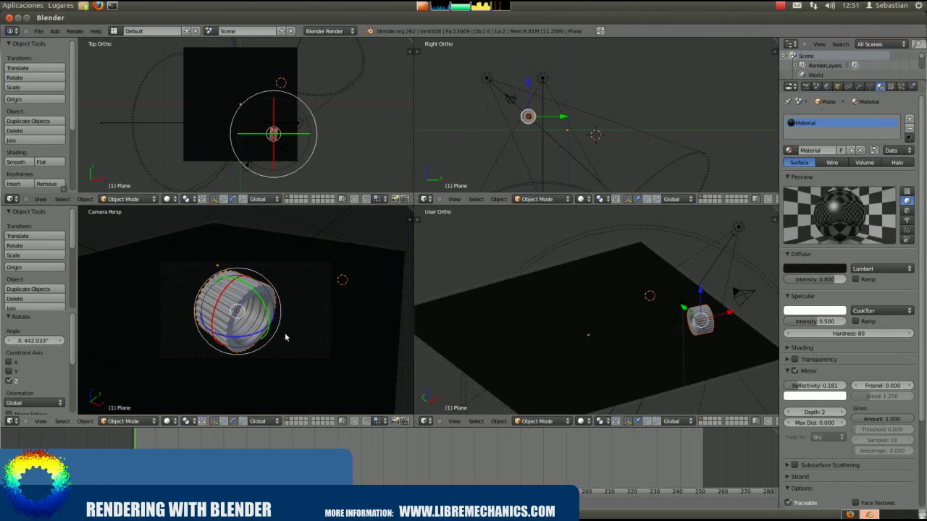
pyautogui.press('F12')
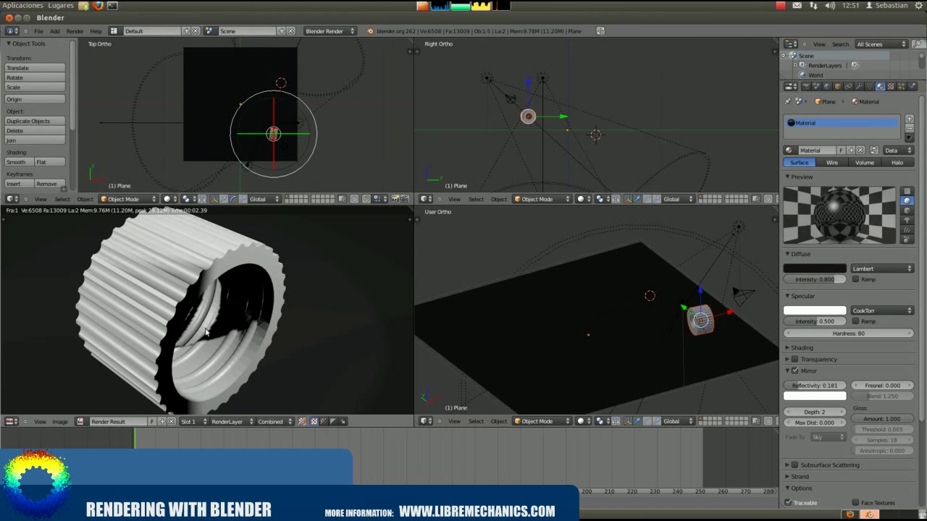
pyautogui.press('Escape')
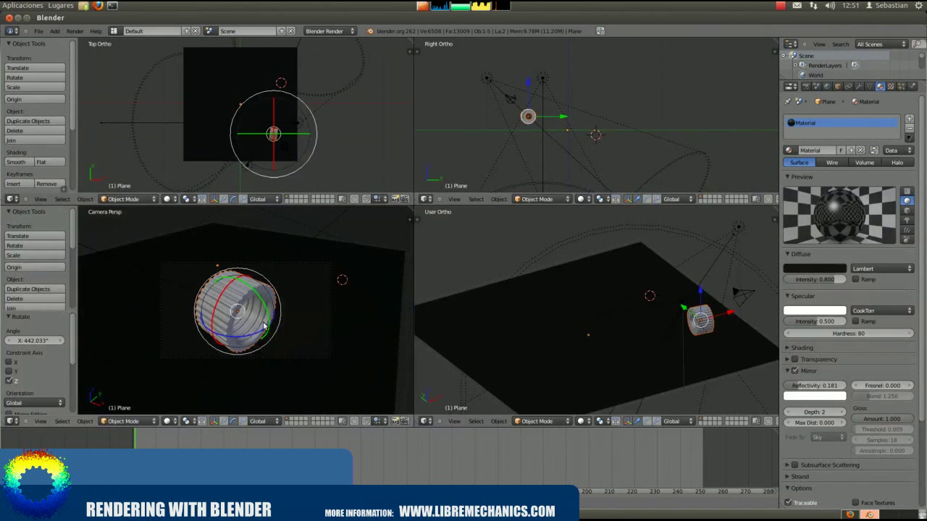
pyautogui.press('F12')
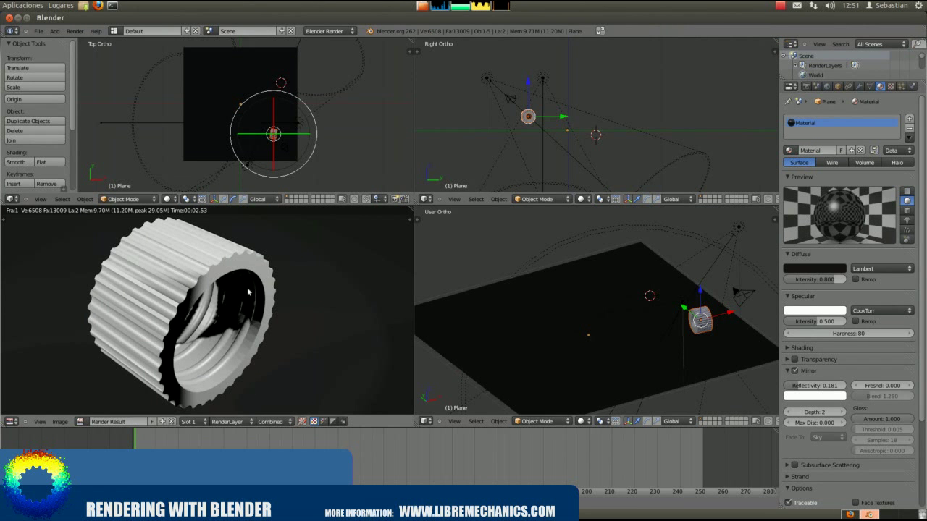
# In the side view, move the gear and enlarge it to about 1.49.
pyautogui.press('Escape')
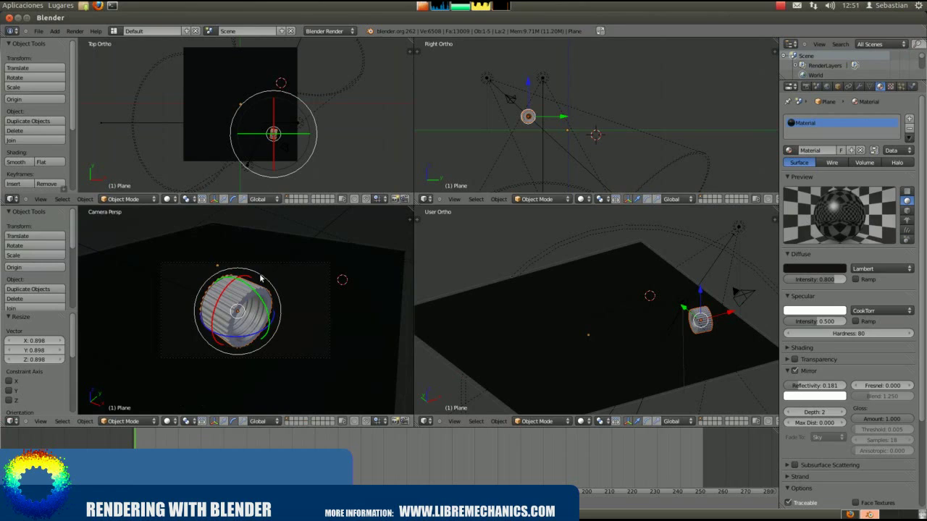
pyautogui.scroll(3, 533, 123)
pyautogui.scroll(2, 507, 130)
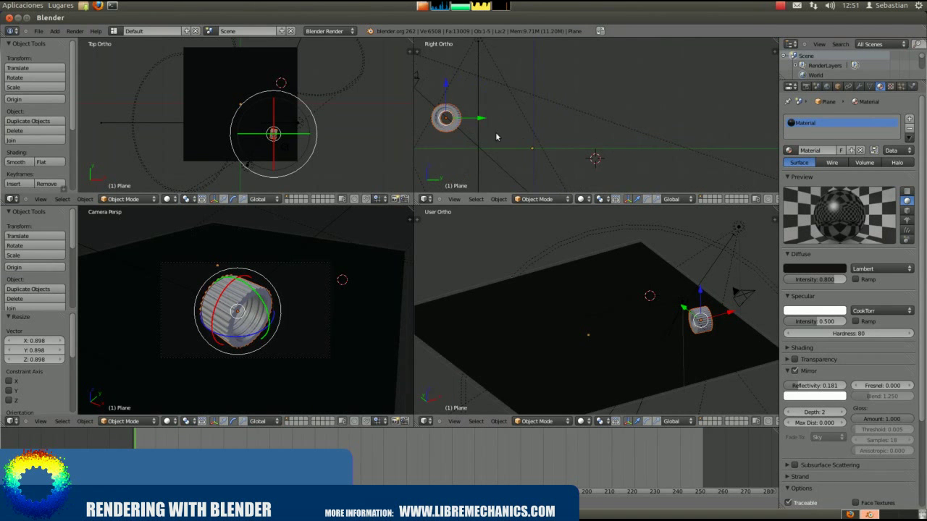
pyautogui.keyDown('shift'); pyautogui.moveTo(496, 132); pyautogui.dragTo(610, 137, button='middle'); pyautogui.keyUp('shift')
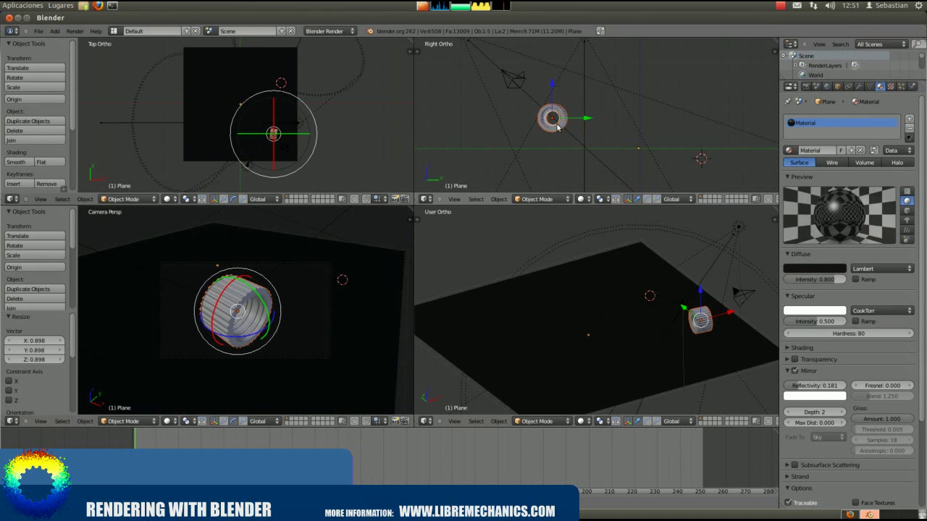
pyautogui.moveTo(556, 125); pyautogui.dragTo(577, 141, button='right')
pyautogui.press('s')
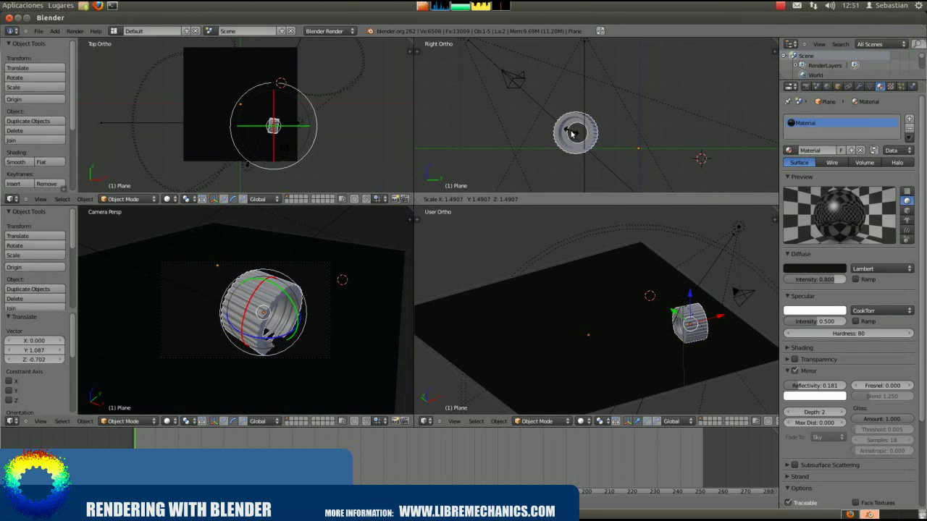
pyautogui.click(576, 139)
# Rescale the gear by 0.874, nudge it 0.211 on Y and -0.193 on Z, and render.
pyautogui.scroll(1, 577, 140)
pyautogui.press('g')
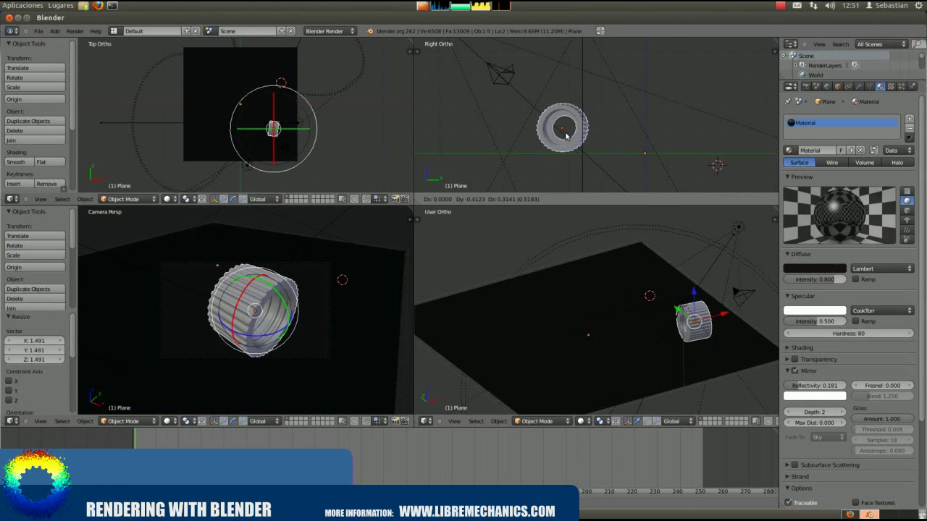
pyautogui.click(566, 136)
pyautogui.press('s')
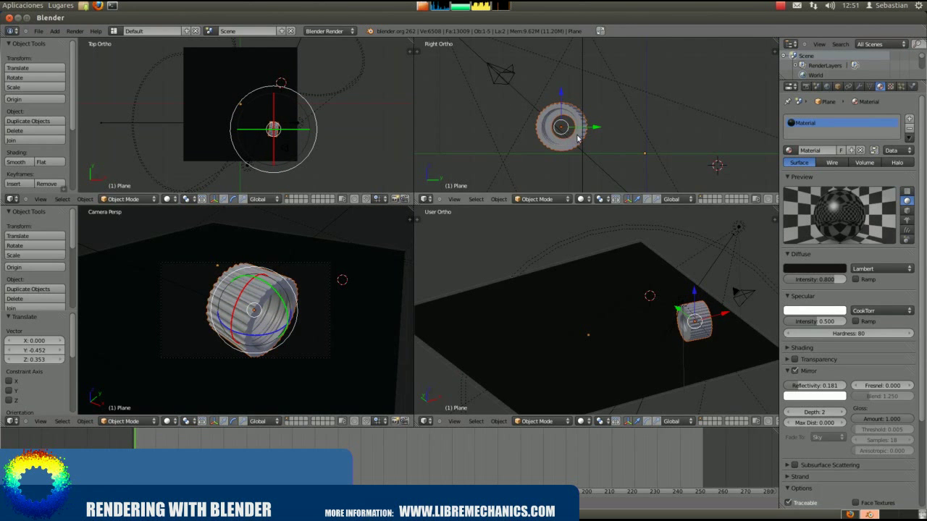
pyautogui.click(573, 138)
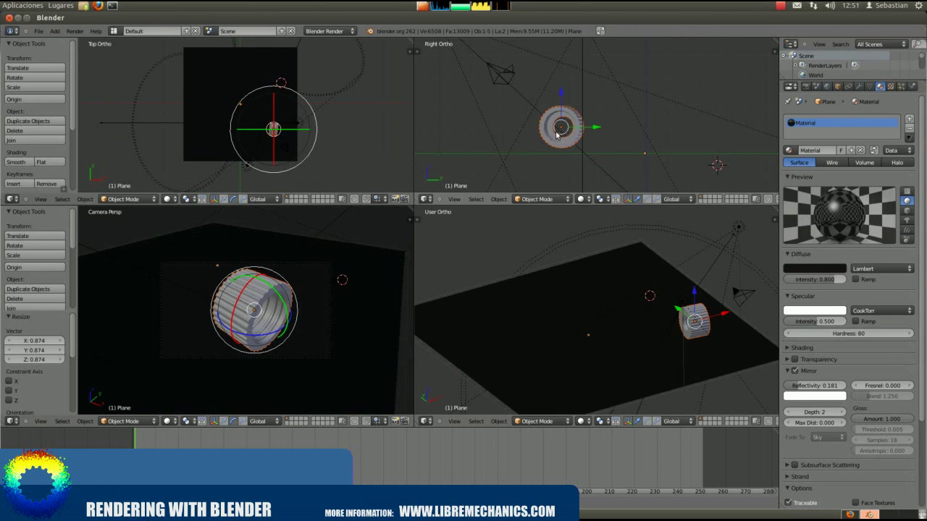
pyautogui.press('g')
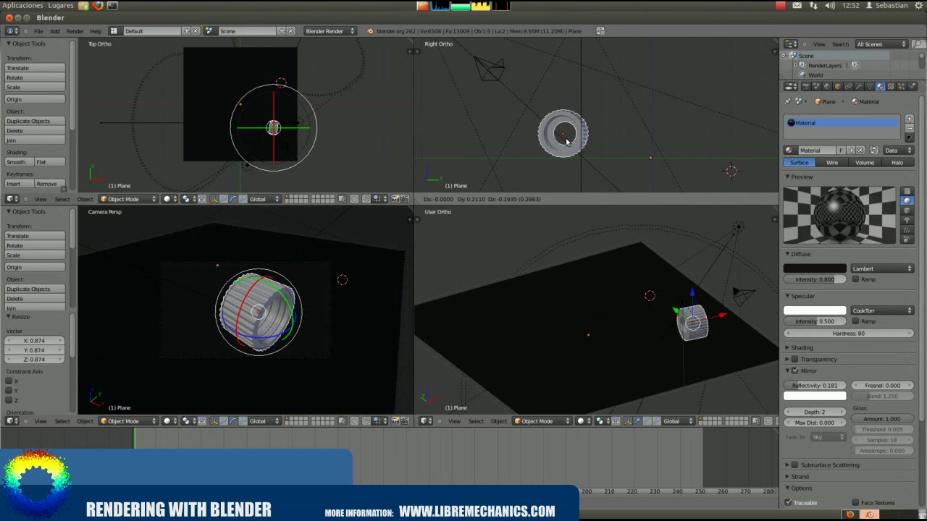
pyautogui.click(567, 142)
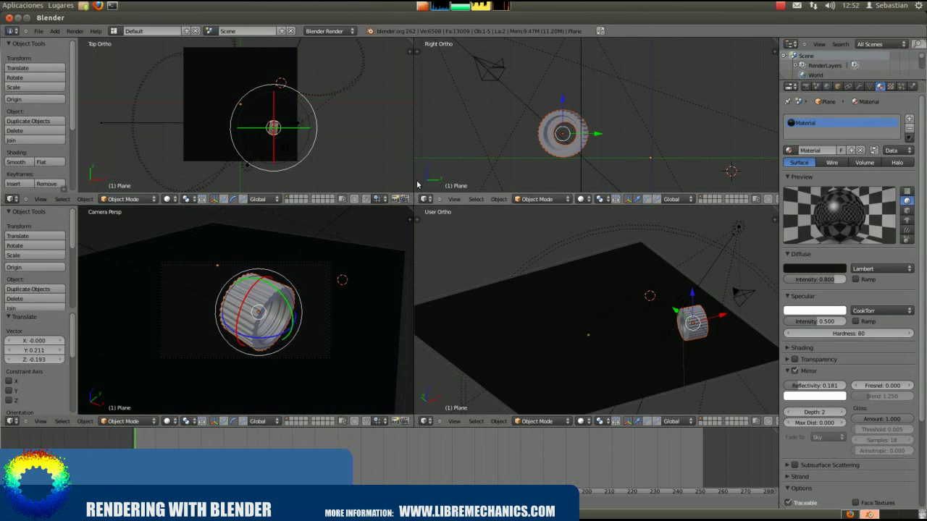
pyautogui.press('F12')
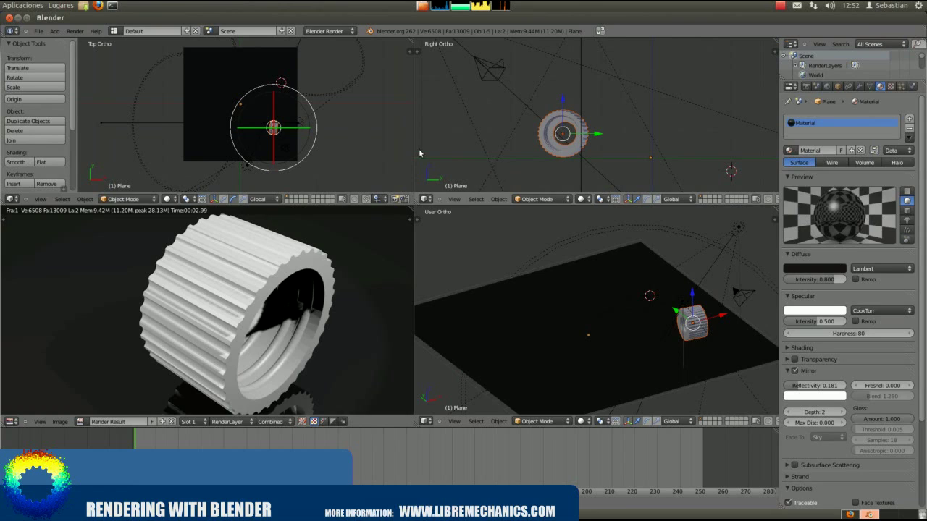
# Shift the gear -0.333 along X and -0.133 along Y in the top view.
pyautogui.scroll(2, 305, 145)
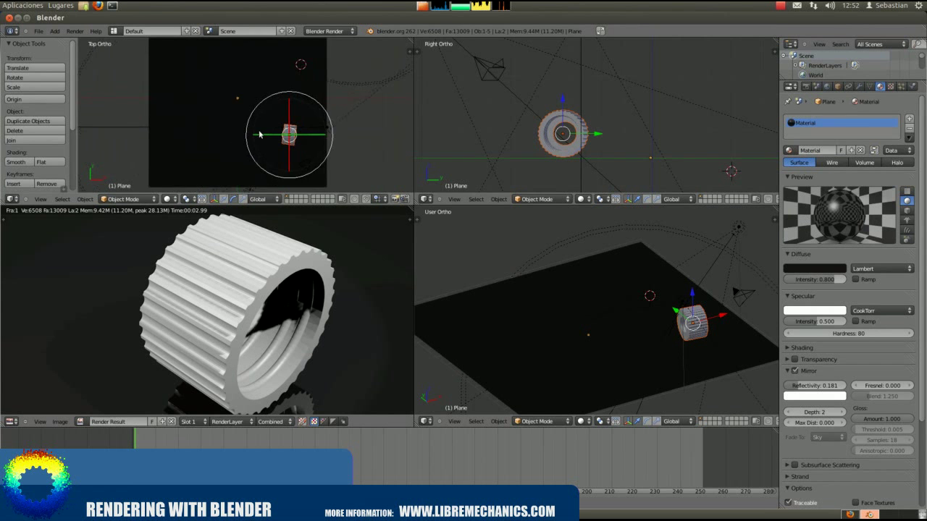
pyautogui.scroll(3, 261, 146)
pyautogui.click(224, 199)
pyautogui.scroll(-3, 350, 116)
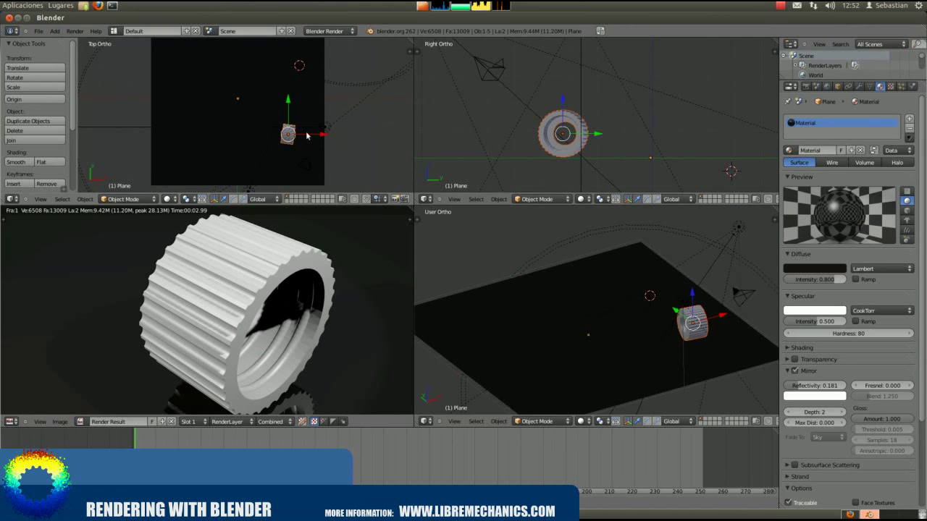
pyautogui.keyDown('shift'); pyautogui.moveTo(309, 136); pyautogui.dragTo(329, 130, button='middle'); pyautogui.keyUp('shift')
pyautogui.scroll(2, 319, 130)
pyautogui.press('Escape')
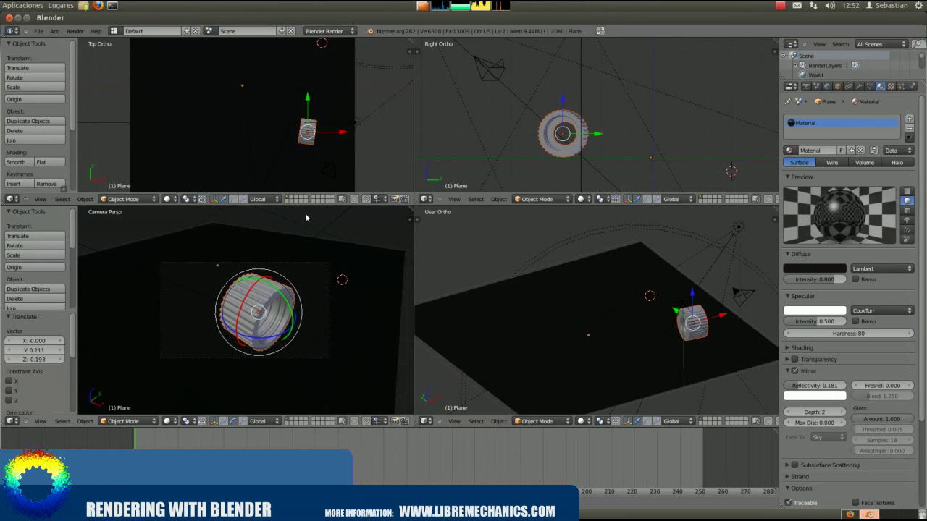
pyautogui.press('g')
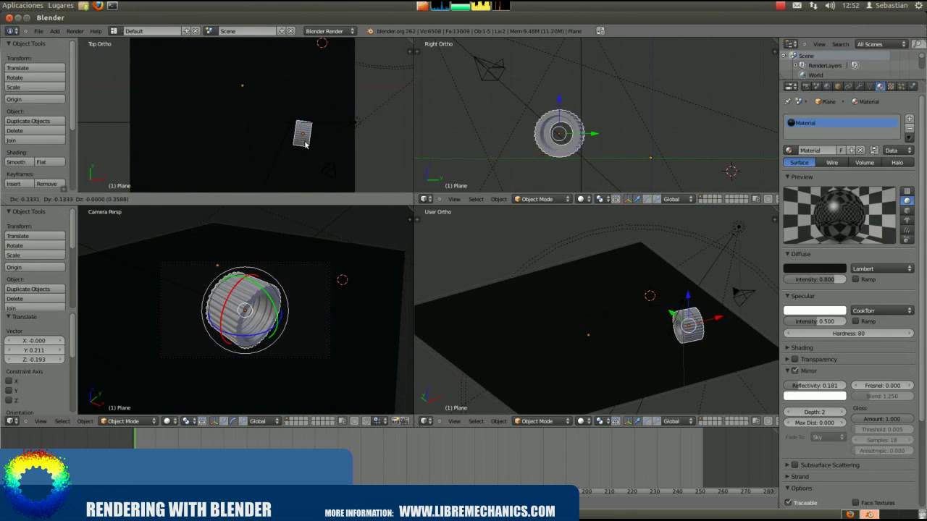
pyautogui.click(306, 143)
# Test-render the close-up, then spin the gear 720° about Z.
pyautogui.click(370, 249)
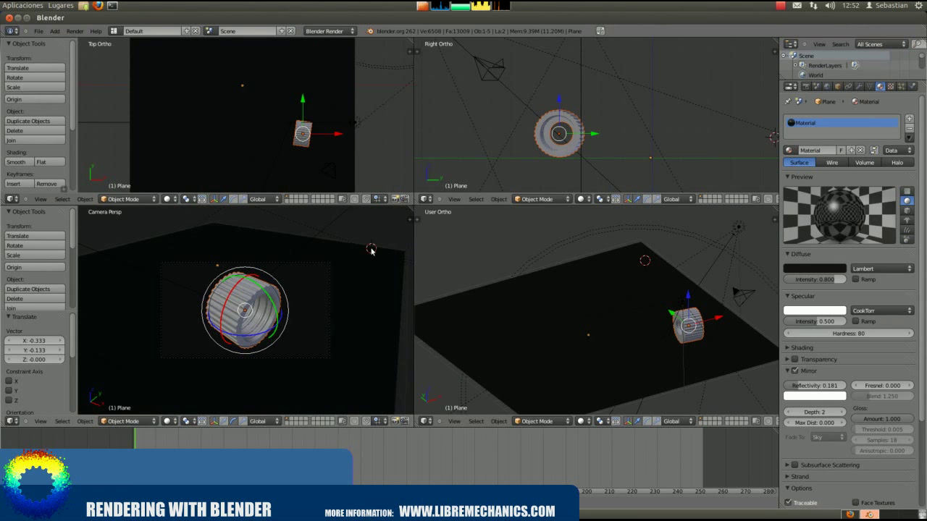
pyautogui.press('F12')
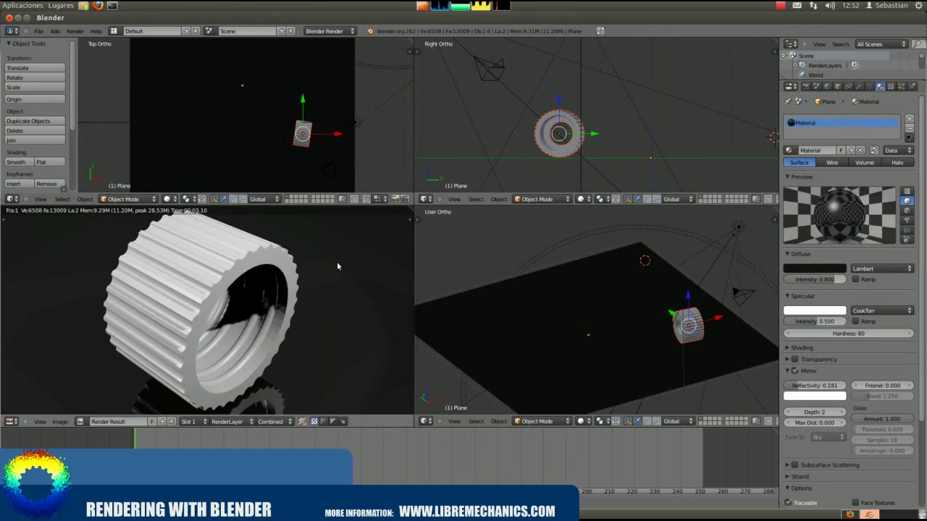
pyautogui.press('Escape')
pyautogui.press('r')
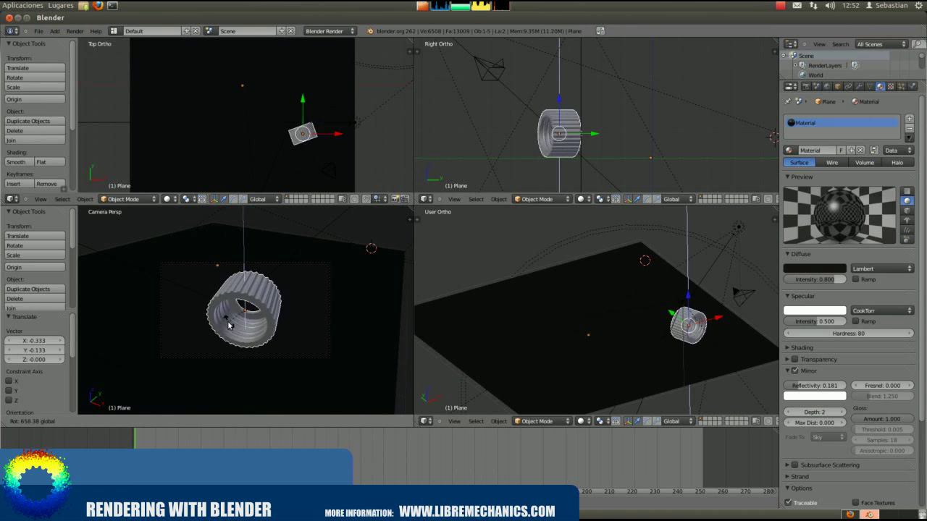
pyautogui.click(282, 344)
pyautogui.click(475, 262)
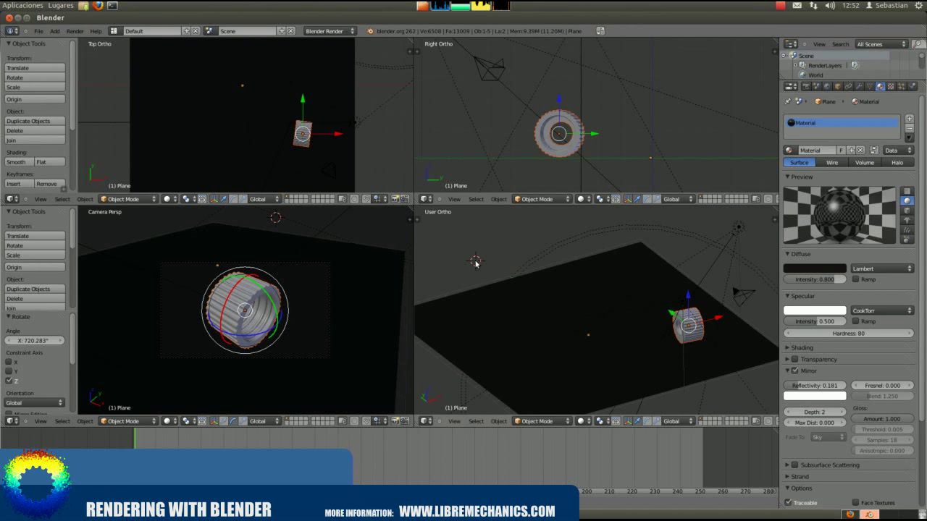
# Select the gear and give it a new material, Material.001.
pyautogui.press('a')
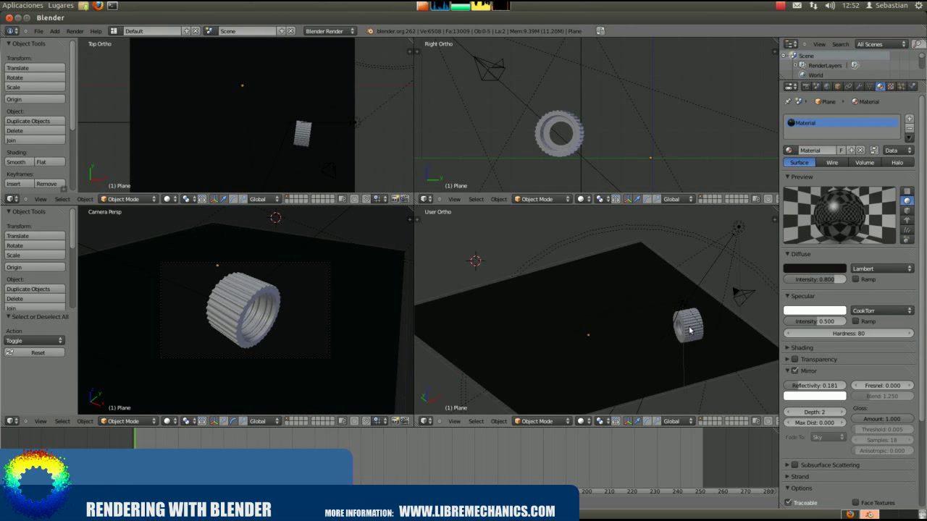
pyautogui.rightClick(690, 330)
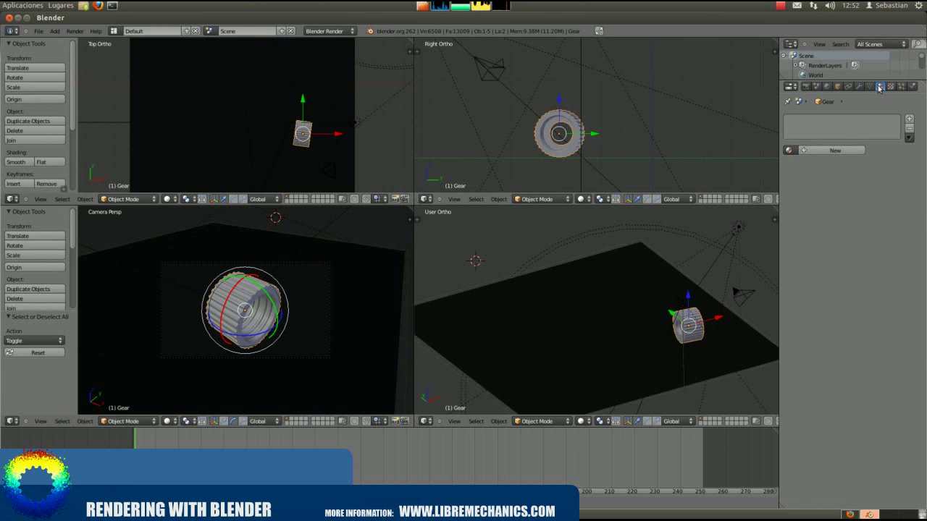
pyautogui.click(842, 150)
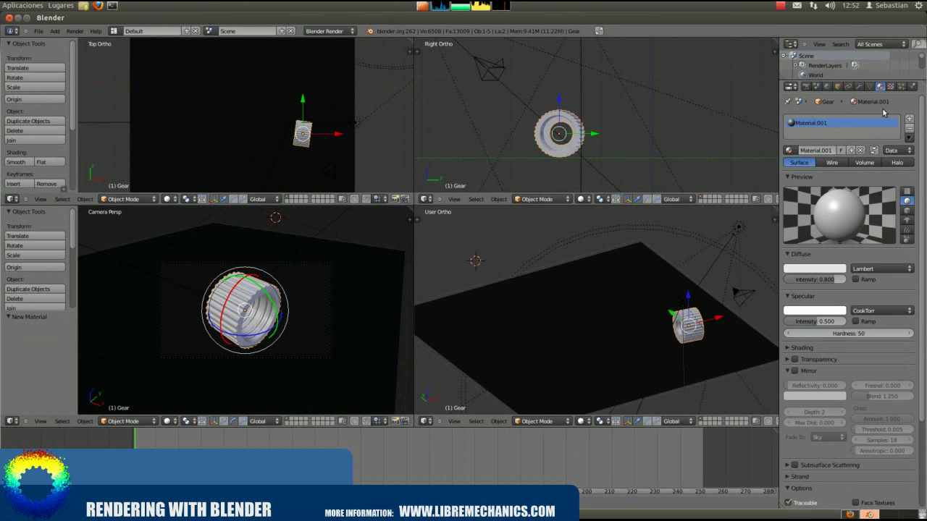
# Add an Image or Movie texture to the material and bring up the Open Image browser.
pyautogui.click(892, 87)
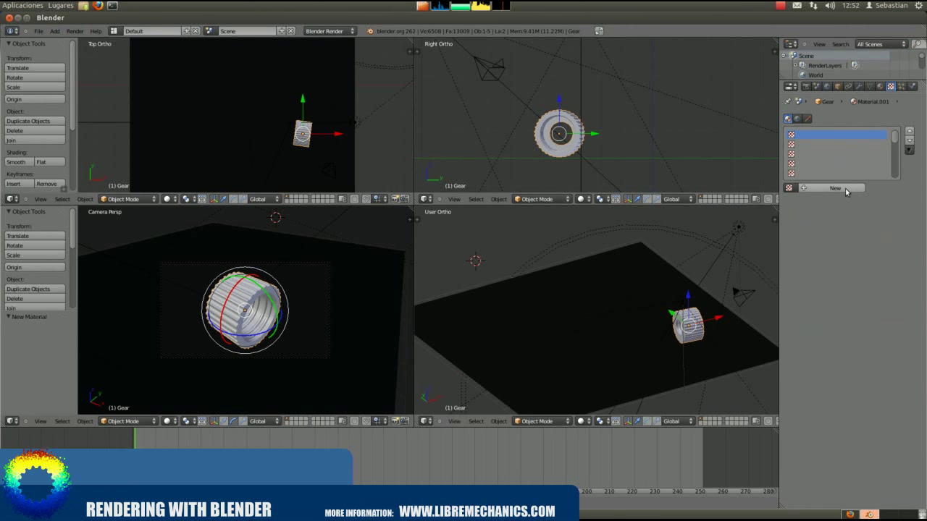
pyautogui.click(844, 188)
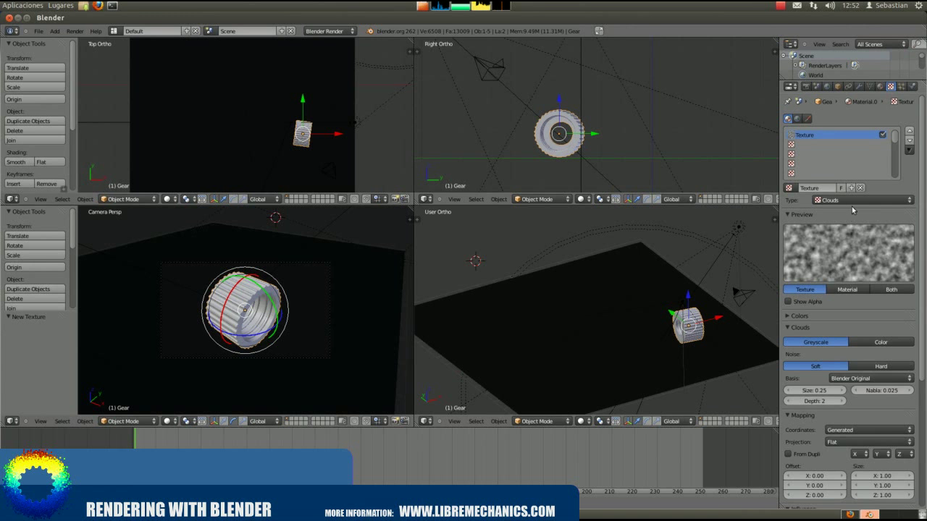
pyautogui.click(849, 200)
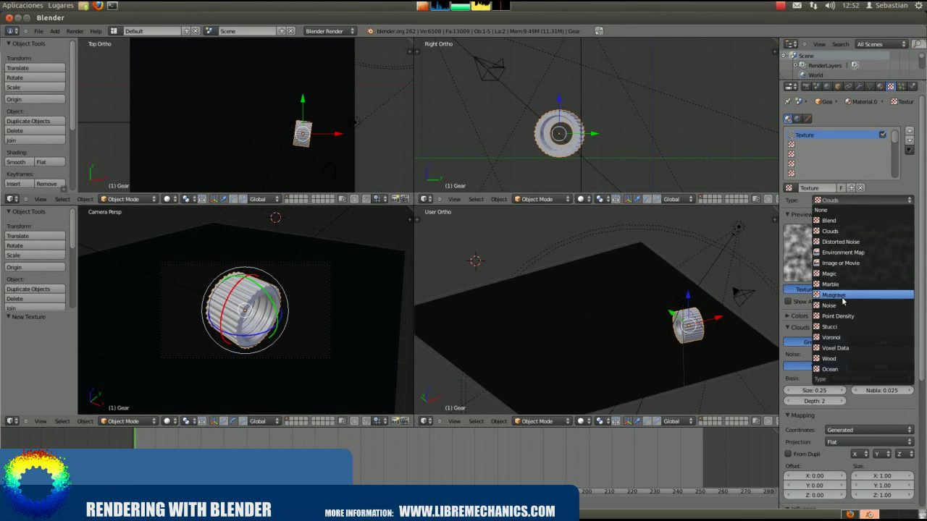
pyautogui.click(838, 201)
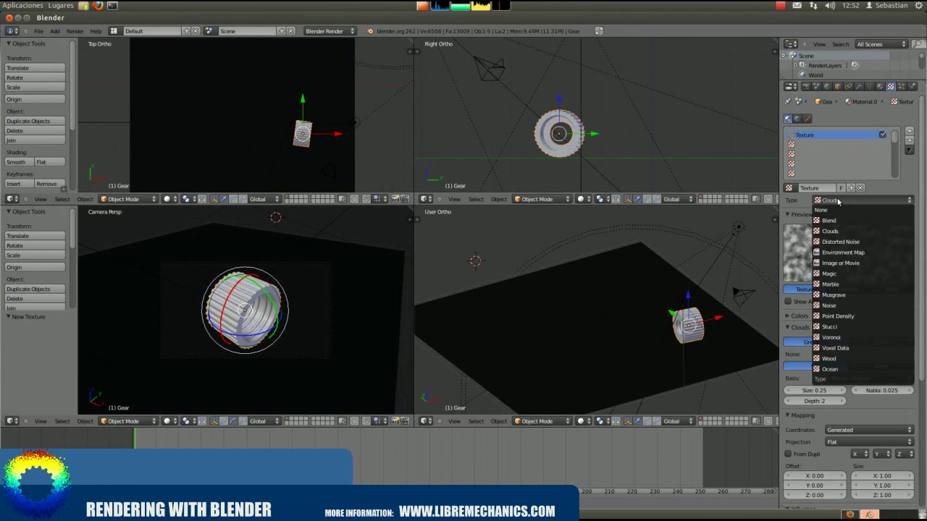
pyautogui.click(829, 265)
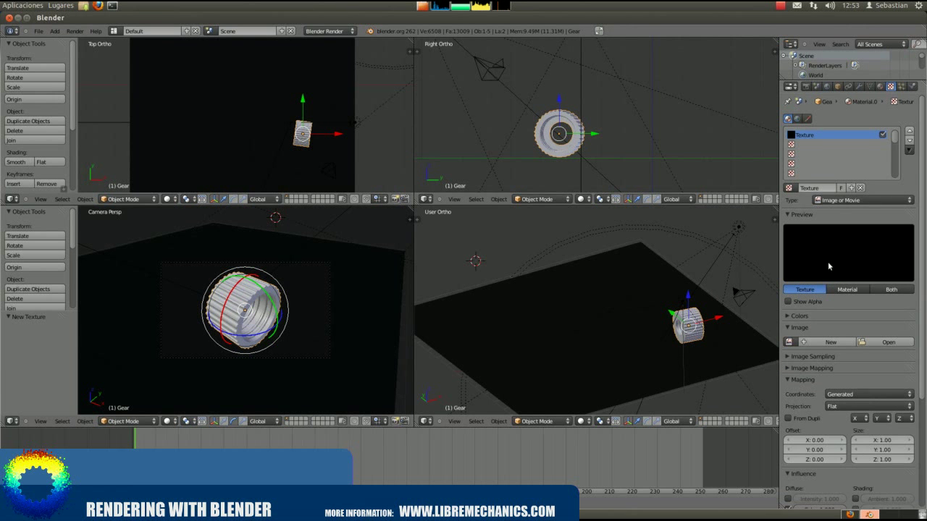
pyautogui.click(883, 342)
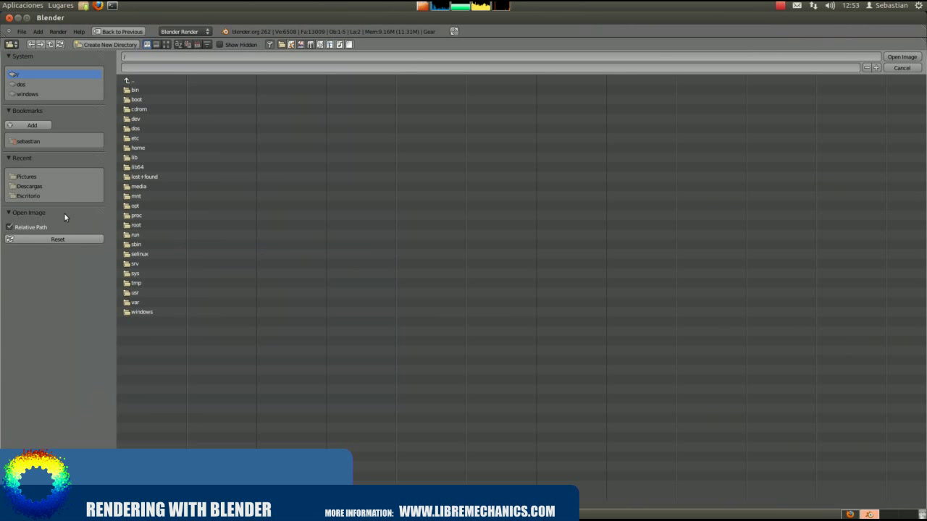
# Load iron texture.jpg from the Escritorio folder as the gear's texture image.
pyautogui.click(26, 196)
pyautogui.click(148, 110)
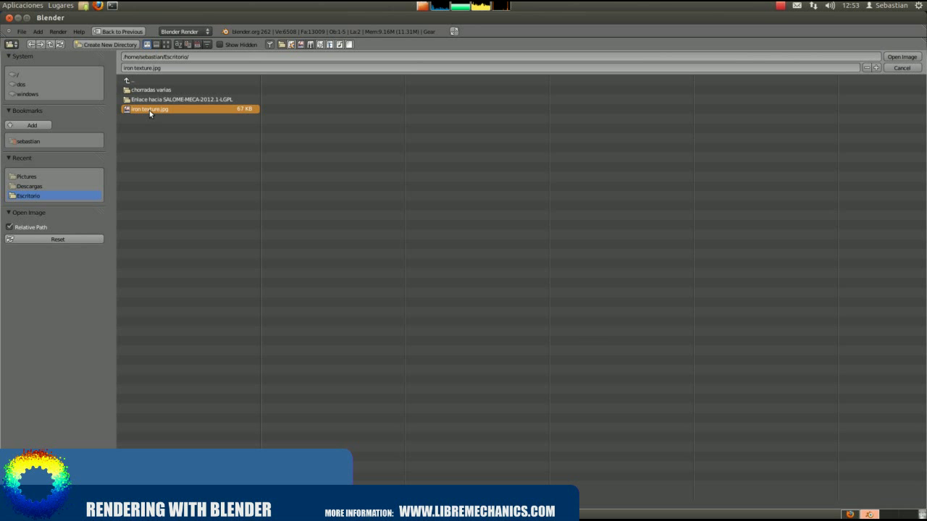
pyautogui.doubleClick(149, 110)
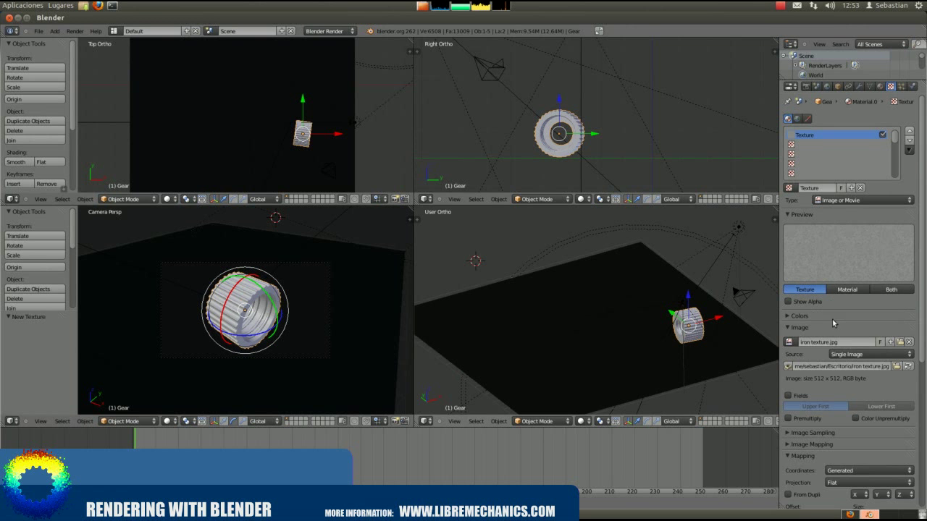
# Collapse Image, expand Image Mapping, and render the gear with its grainy iron surface.
pyautogui.click(787, 329)
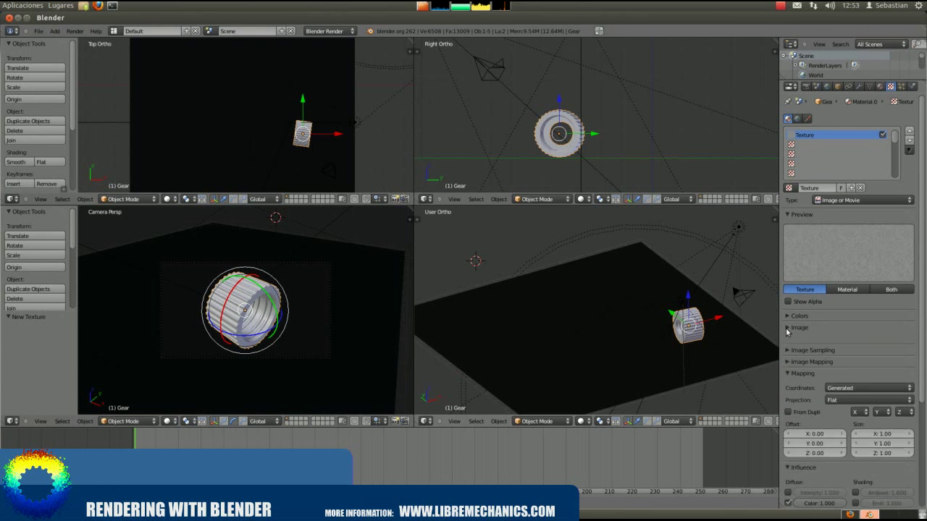
pyautogui.click(787, 352)
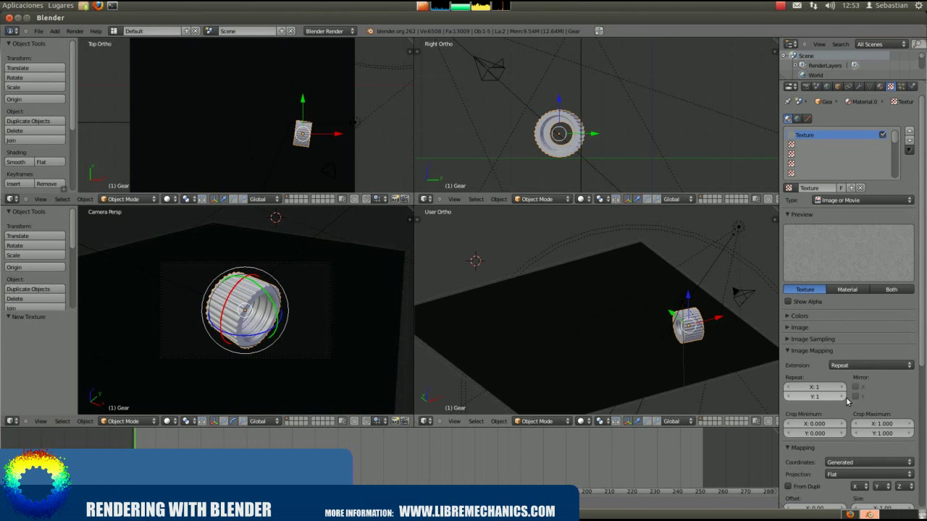
pyautogui.scroll(-1, 841, 396)
pyautogui.scroll(-1, 841, 396)
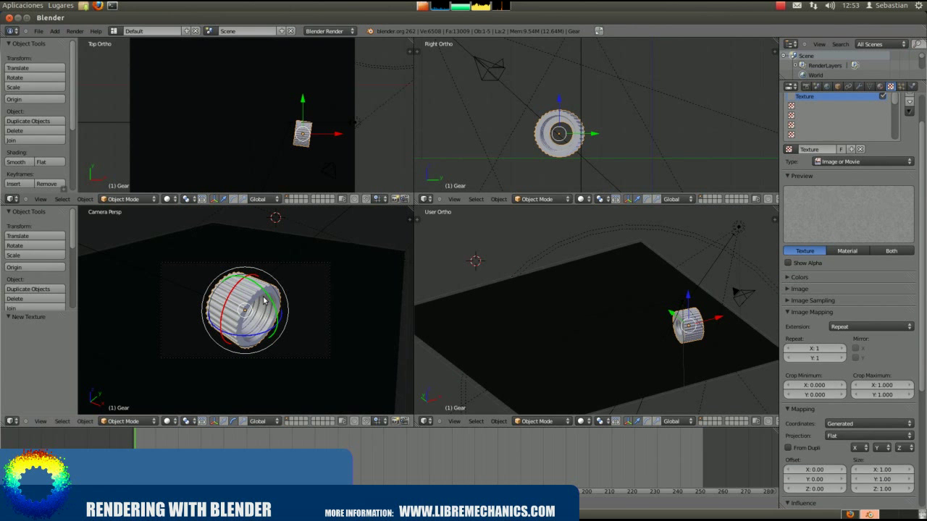
pyautogui.click(302, 297)
pyautogui.press('F12')
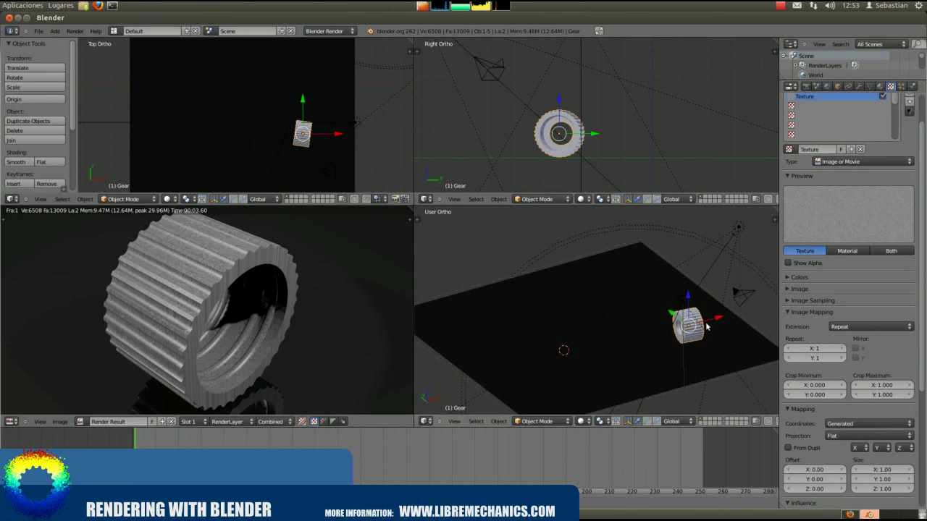
# Switch the texture projection to Sphere and re-render the gear.
pyautogui.scroll(-5, 833, 374)
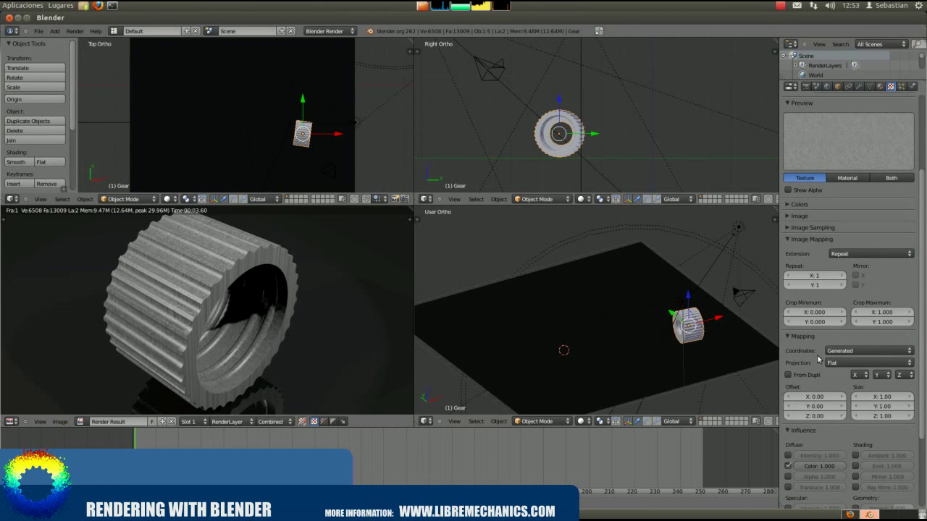
pyautogui.click(845, 363)
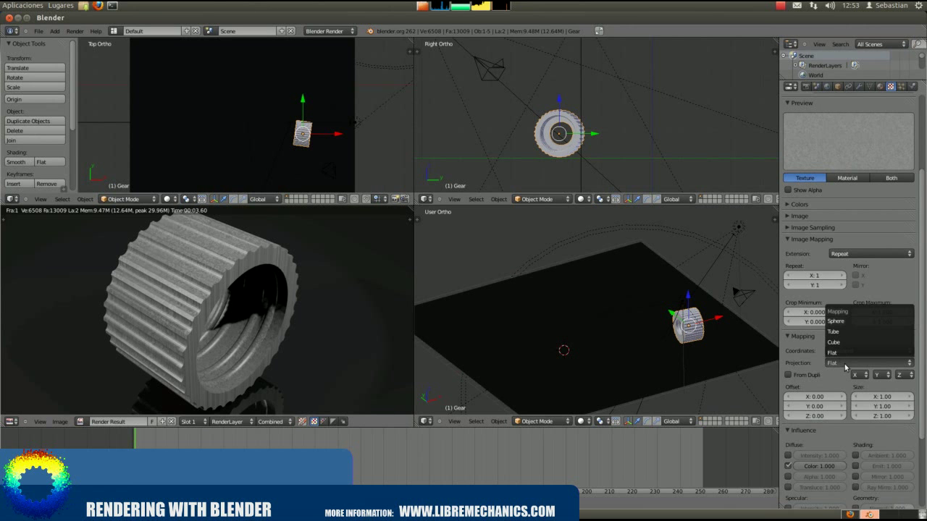
pyautogui.click(850, 322)
pyautogui.press('F12')
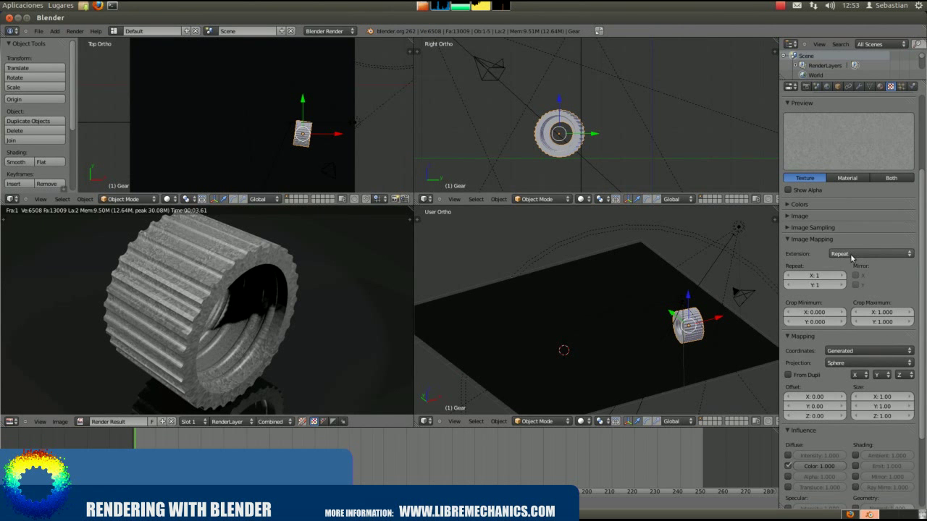
# Set the texture repeat to 3 × 3 and render to compare.
pyautogui.click(818, 276)
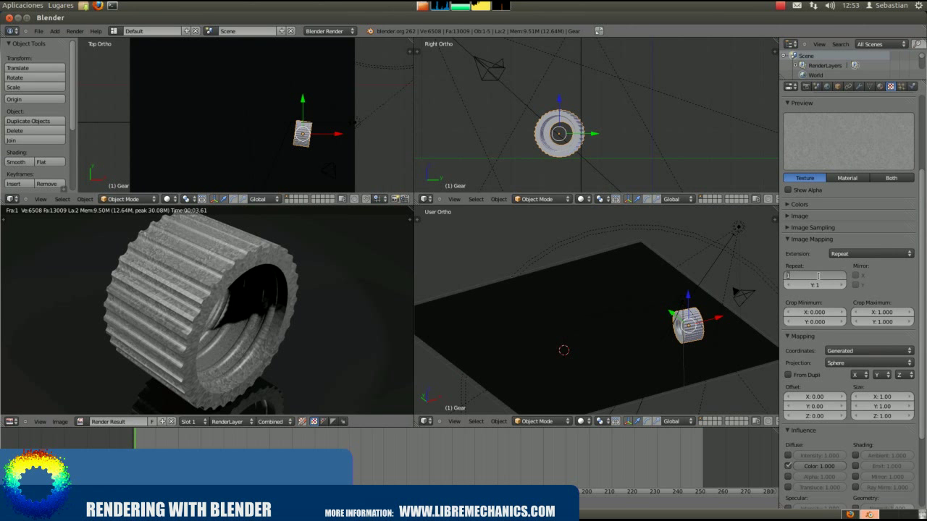
pyautogui.write('3')
pyautogui.press('Return')
pyautogui.click(816, 286)
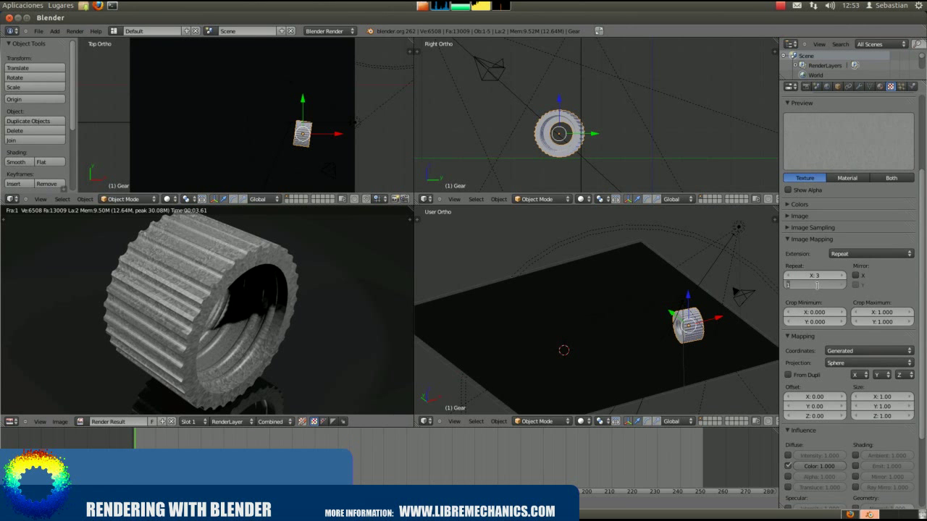
pyautogui.write('3')
pyautogui.press('Return')
pyautogui.press('F12')
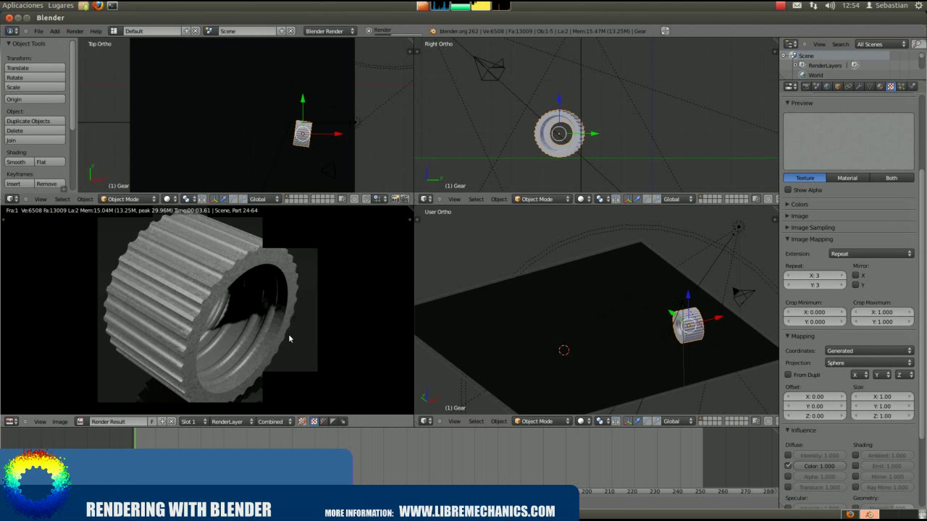
# Increase the texture repeat to 4 × 4 and render the finer grain.
pyautogui.click(818, 275)
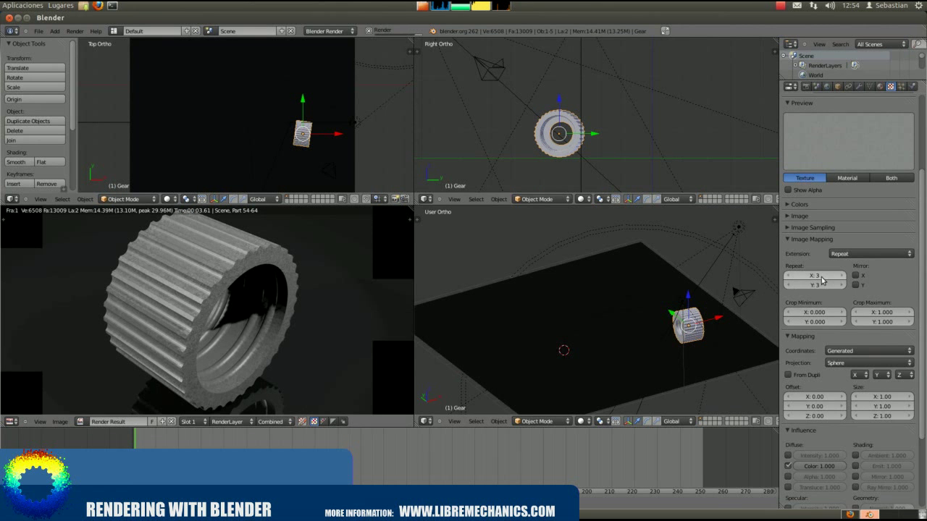
pyautogui.write('4')
pyautogui.press('Return')
pyautogui.click(816, 286)
pyautogui.write('4')
pyautogui.press('Return')
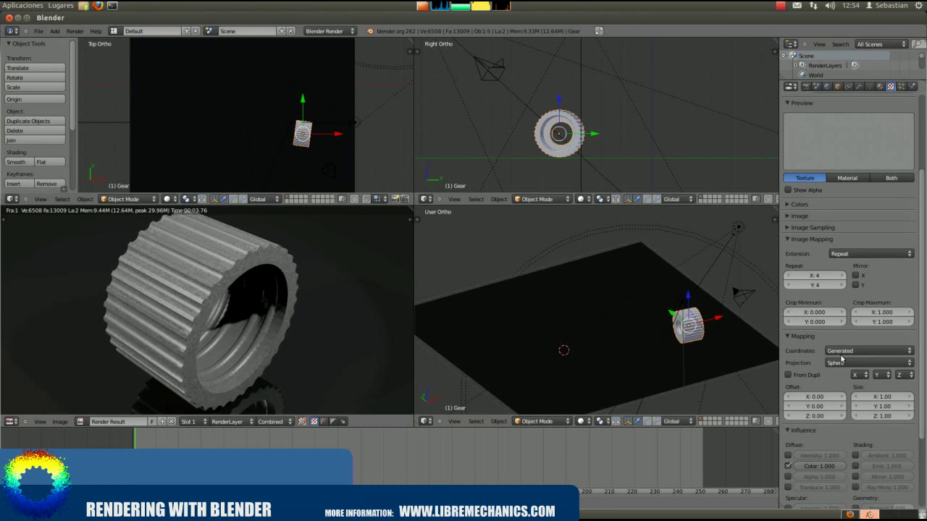
pyautogui.scroll(-1, 842, 358)
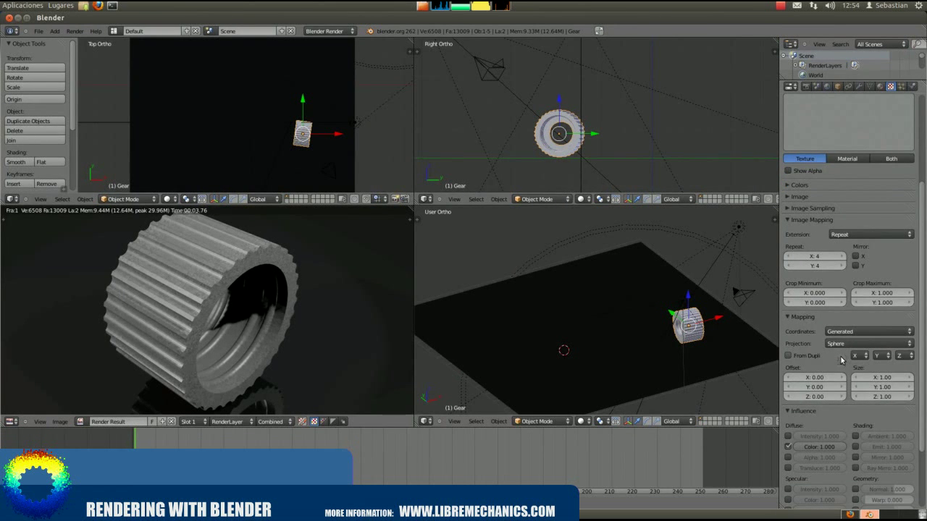
pyautogui.scroll(-5, 842, 360)
pyautogui.scroll(2, 842, 382)
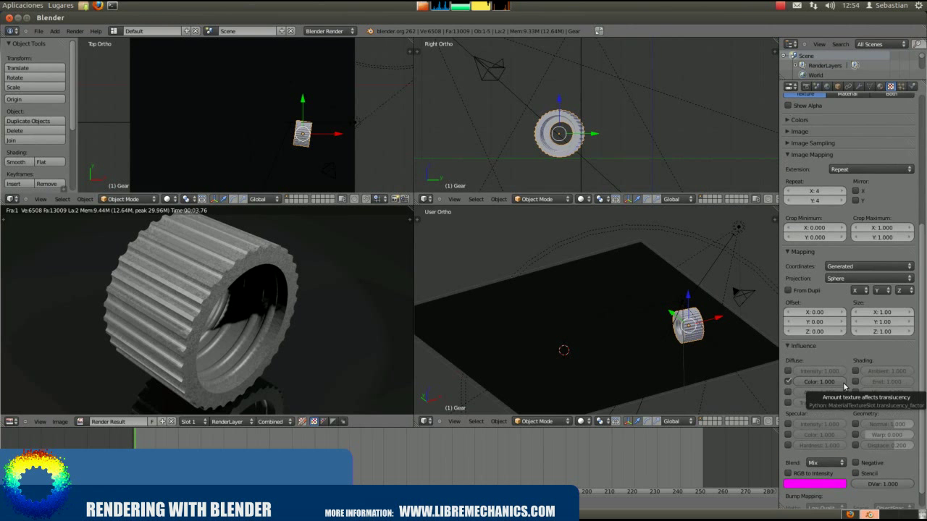
pyautogui.press('F12')
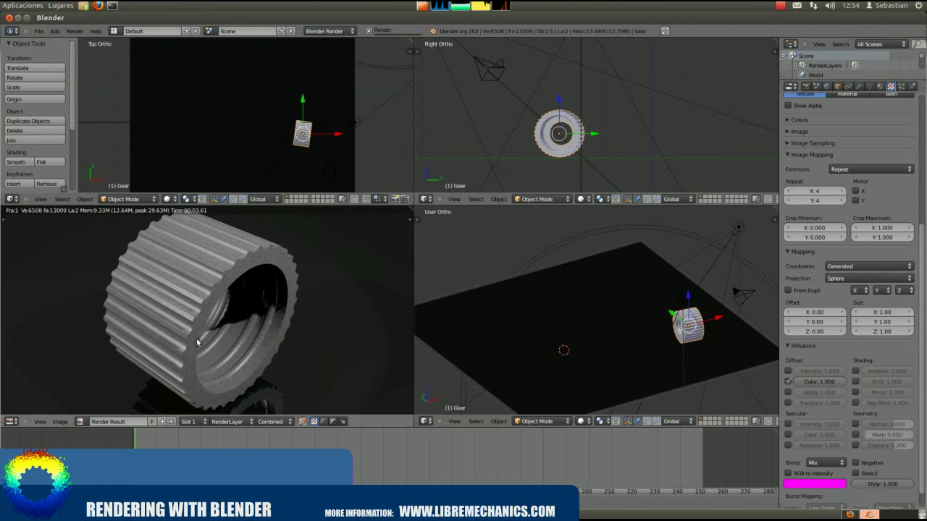
# Raise the gear material's specular hardness to 57, enable Mirror, and test-render.
pyautogui.click(881, 87)
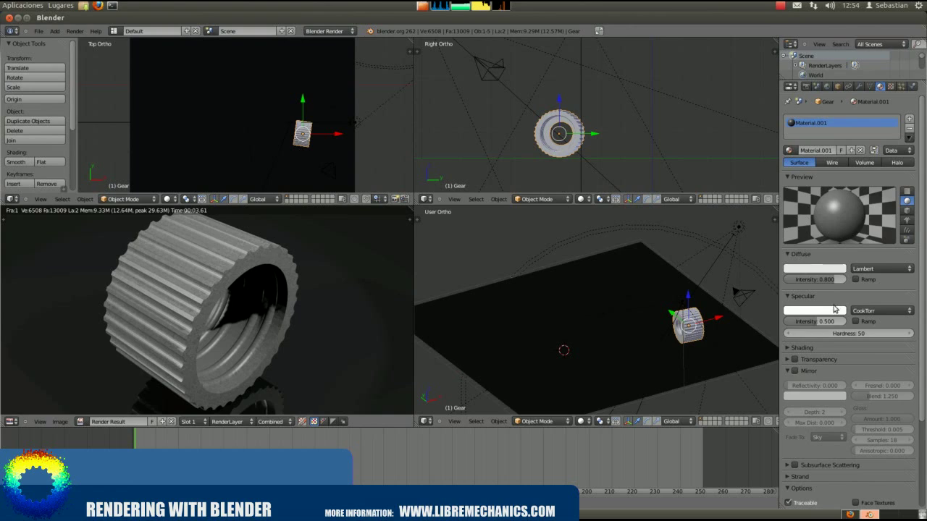
pyautogui.moveTo(834, 337); pyautogui.dragTo(853, 337)
pyautogui.scroll(-1, 851, 329)
pyautogui.click(795, 351)
pyautogui.moveTo(797, 367); pyautogui.dragTo(805, 367)
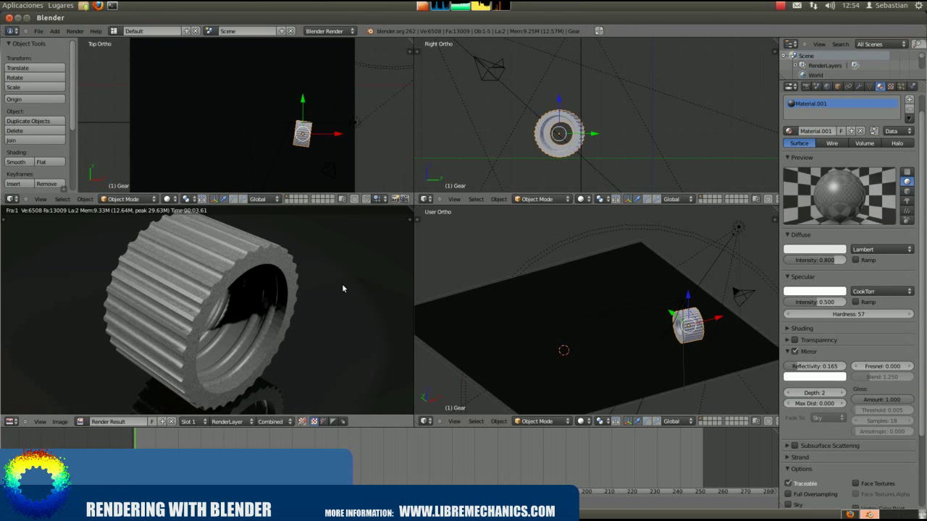
pyautogui.press('F12')
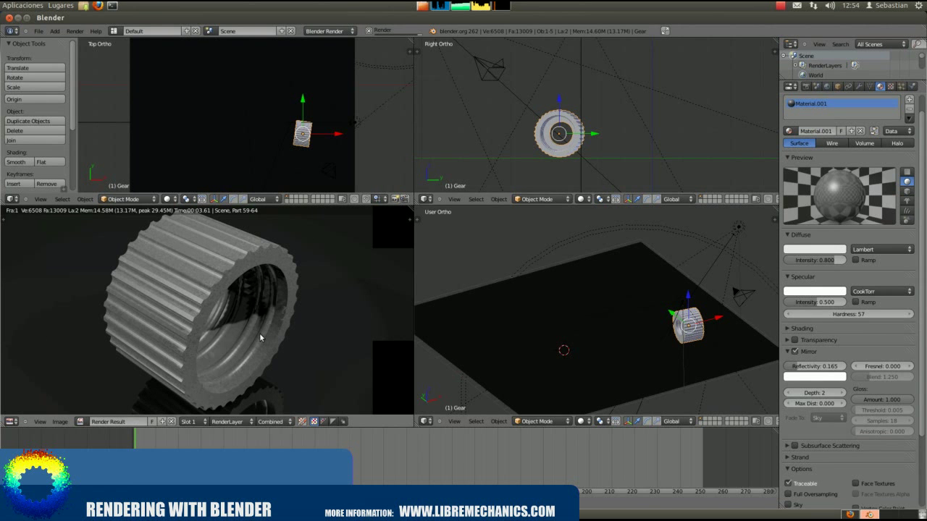
# Set mirror reflectivity to 0.100 and Shading emit to 0.05, then render again.
pyautogui.click(815, 365)
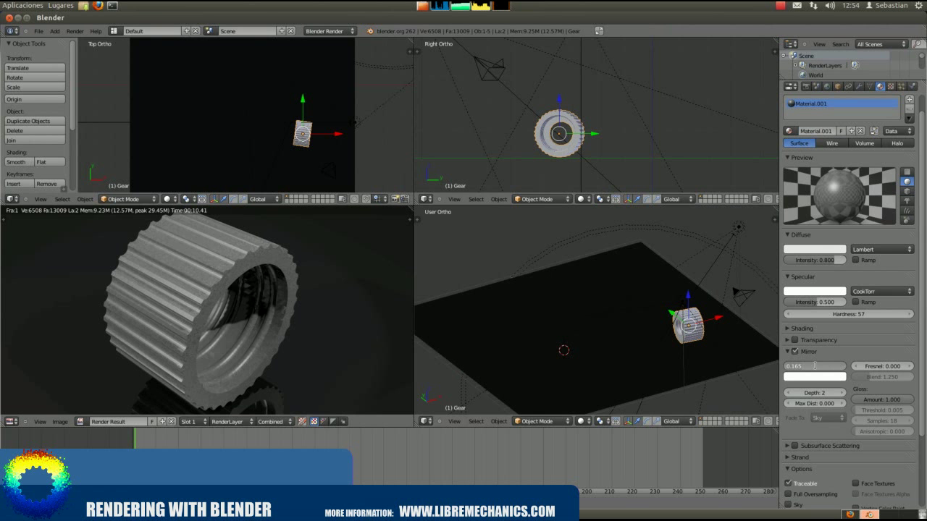
pyautogui.click(823, 366)
pyautogui.press('Return')
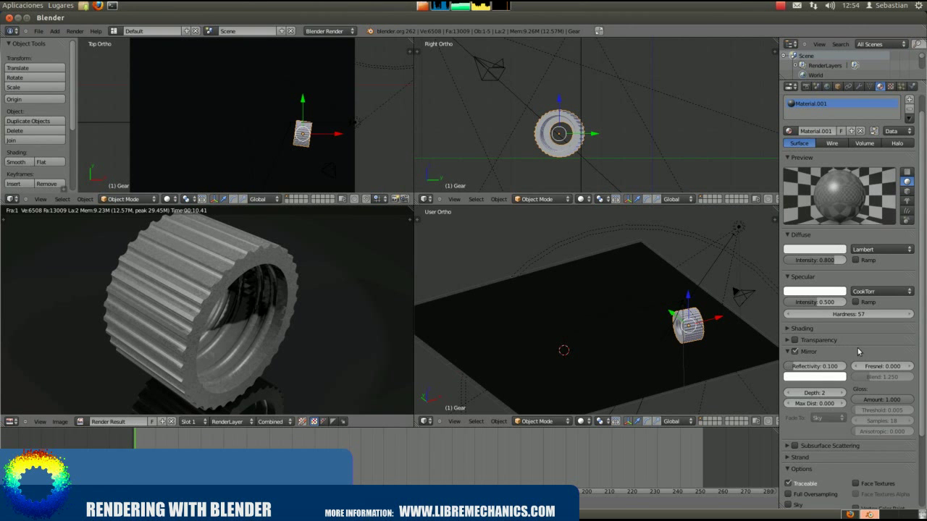
pyautogui.scroll(-1, 850, 411)
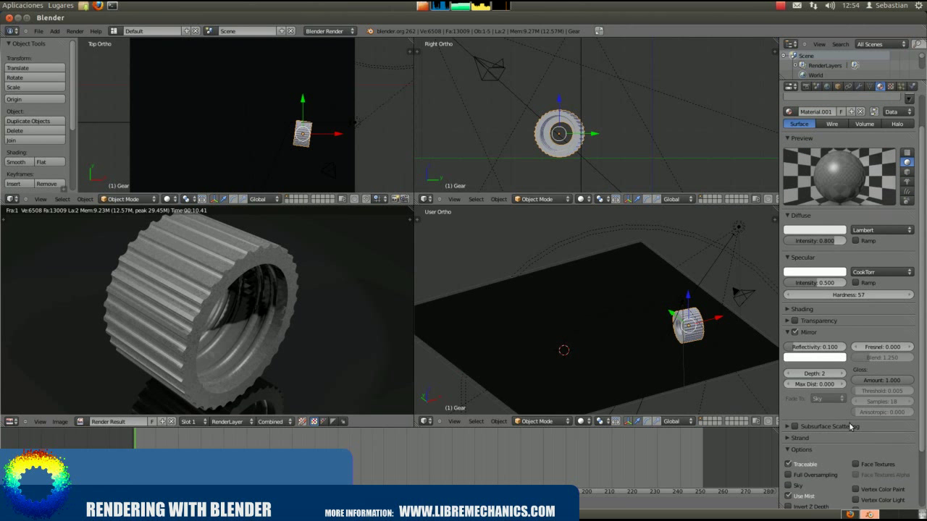
pyautogui.click(787, 310)
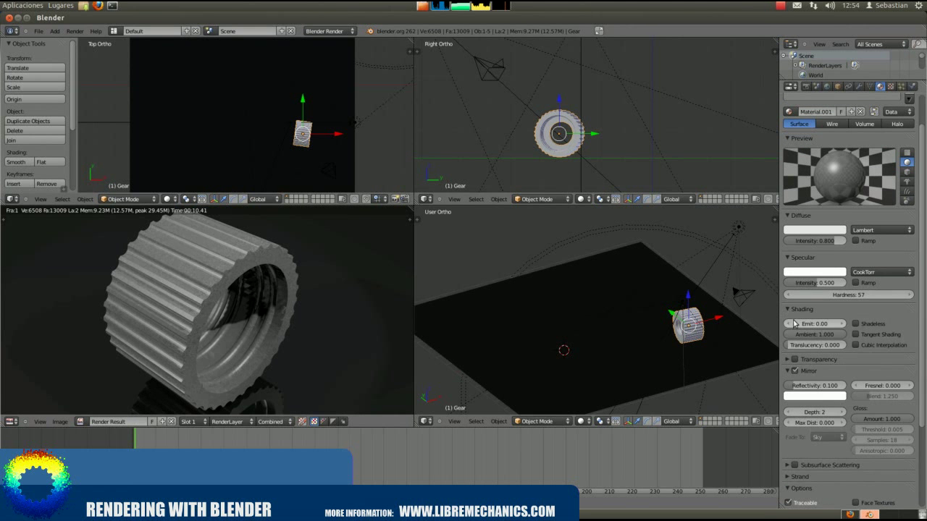
pyautogui.click(805, 327)
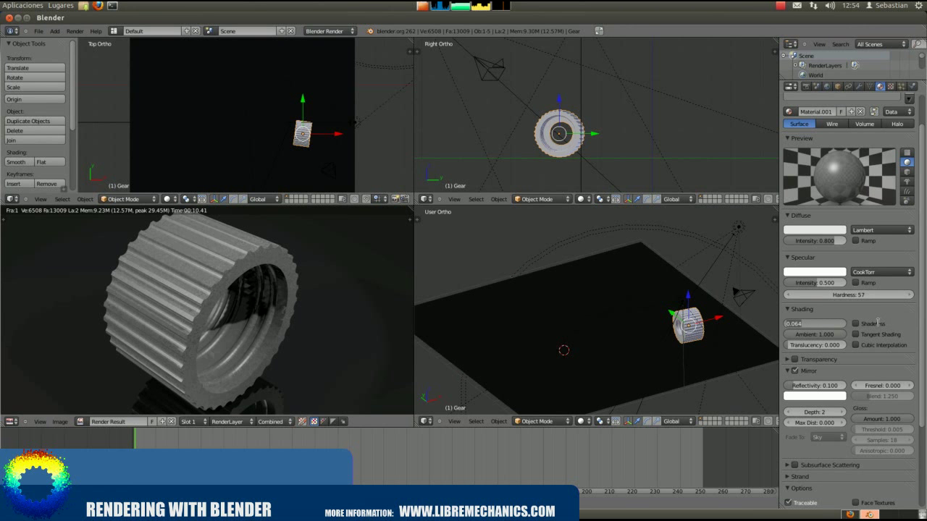
pyautogui.press('Return')
pyautogui.press('F12')
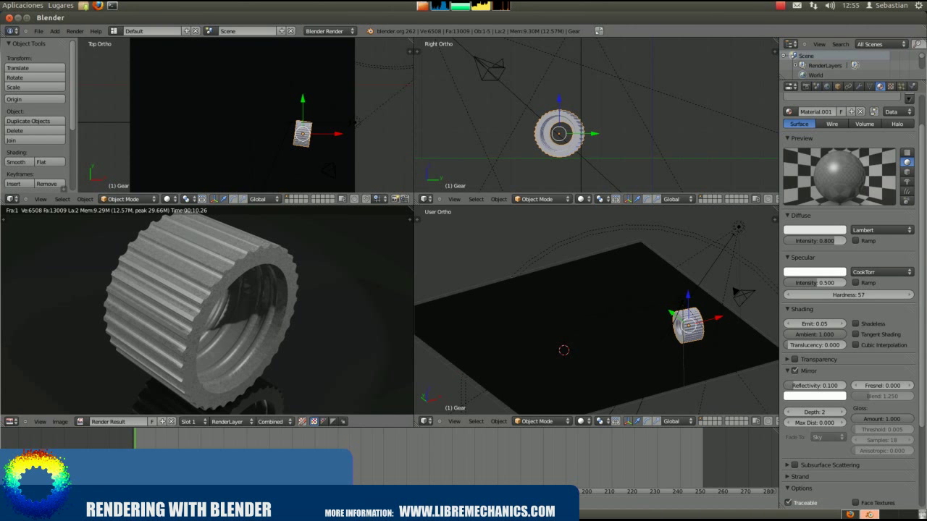
# Keyframe the gear's rotation at frame 1, then turn it 270° around Z at frame 100.
pyautogui.press('i')
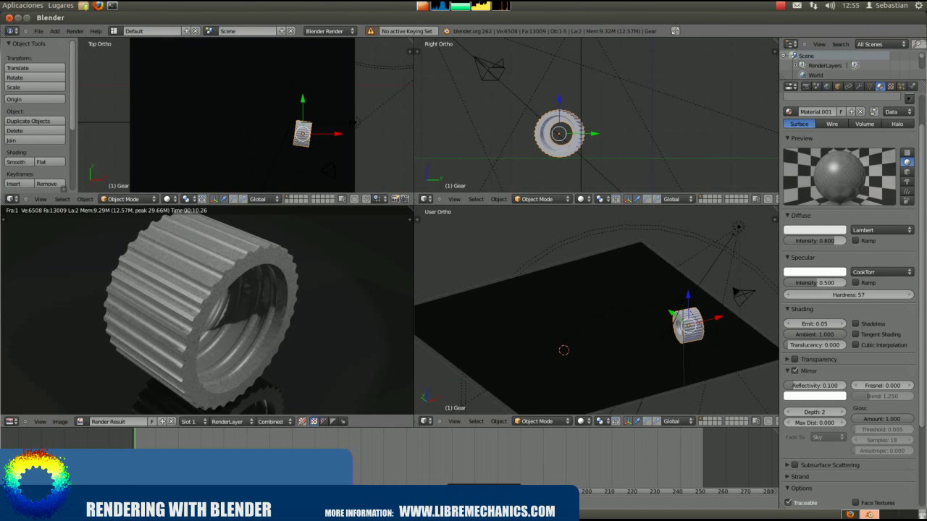
pyautogui.press('Escape')
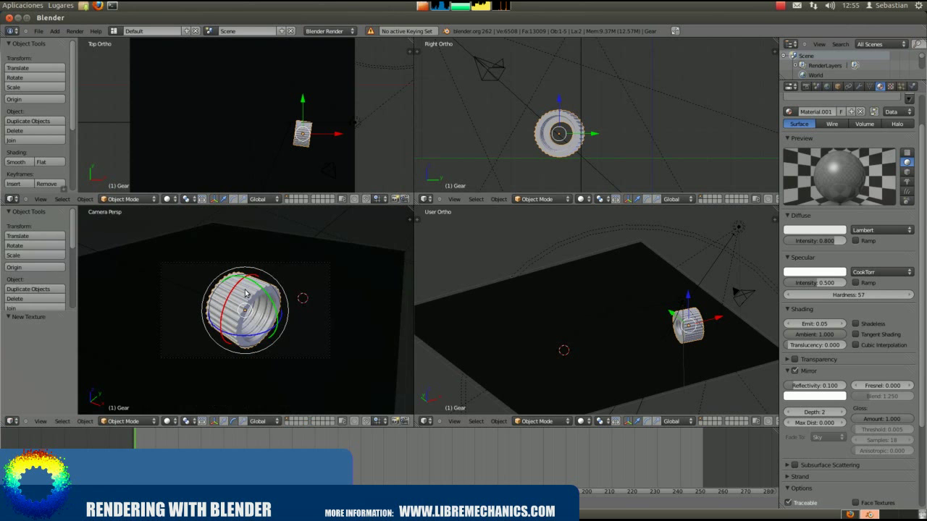
pyautogui.moveTo(254, 338); pyautogui.dragTo(270, 440)
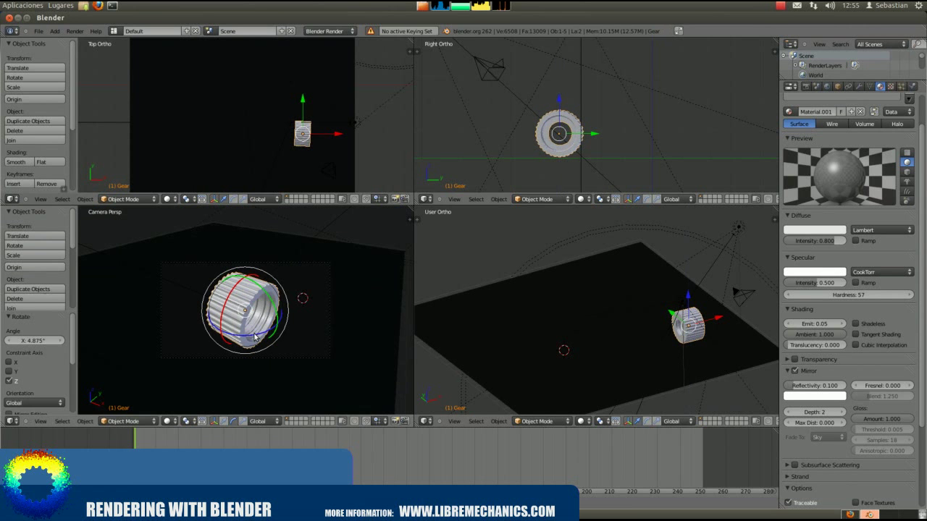
pyautogui.click(360, 467)
pyautogui.moveTo(255, 337)
pyautogui.mouseDown()
pyautogui.moveTo(152, 321)
pyautogui.moveTo(160, 345)
pyautogui.mouseUp()
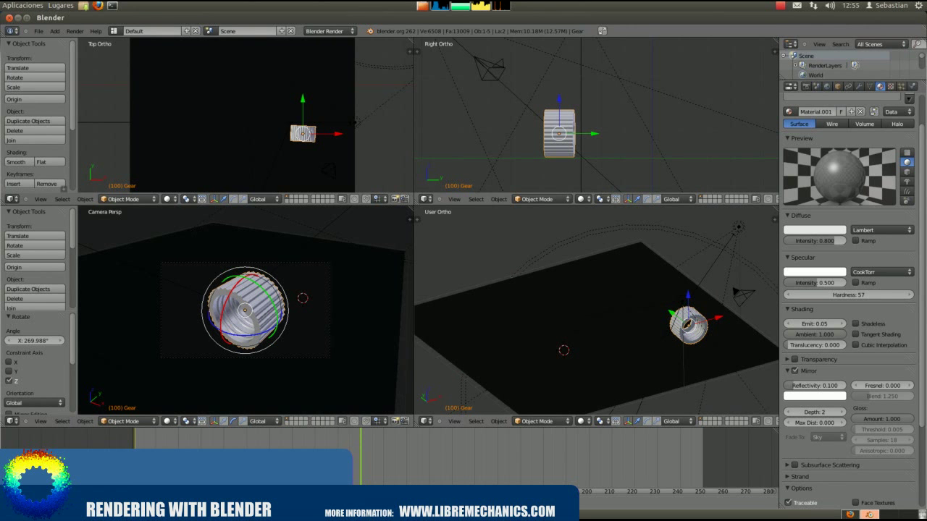
# Play back the spinning-gear animation and leave the timeline at frame 100.
pyautogui.hotkey('alt', 'a')
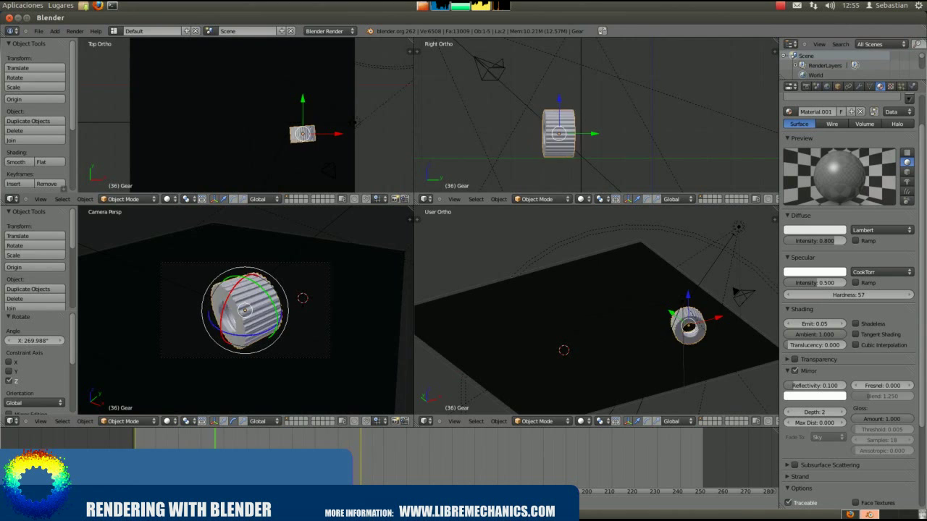
pyautogui.press('Escape')
pyautogui.hotkey('alt', 'a')
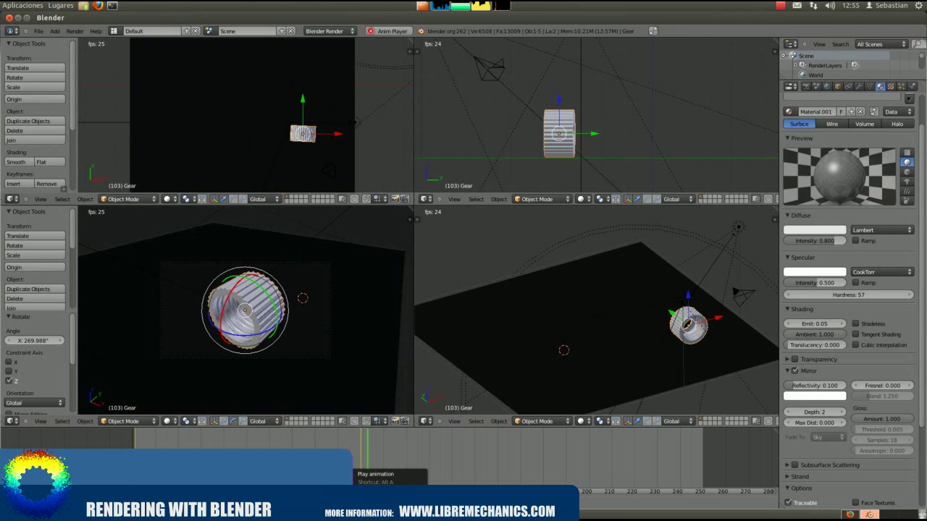
pyautogui.hotkey('alt', 'a')
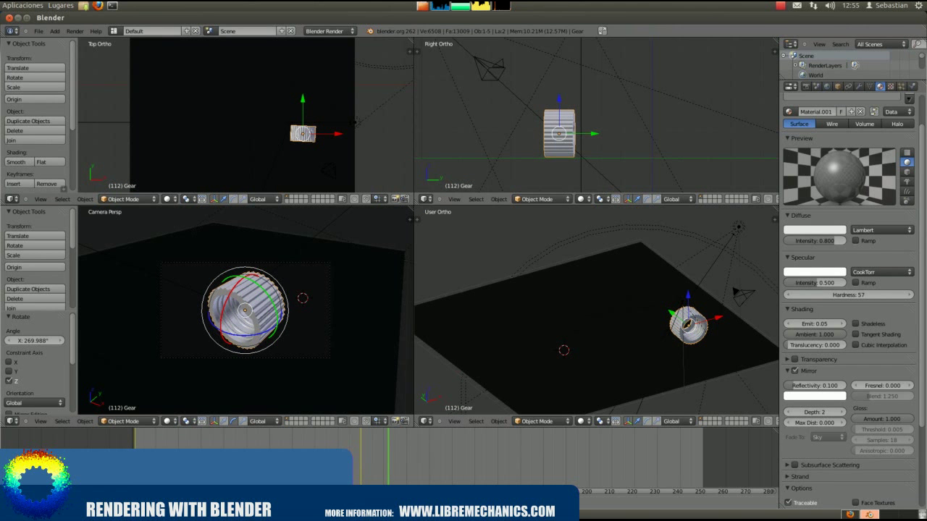
pyautogui.click(359, 471)
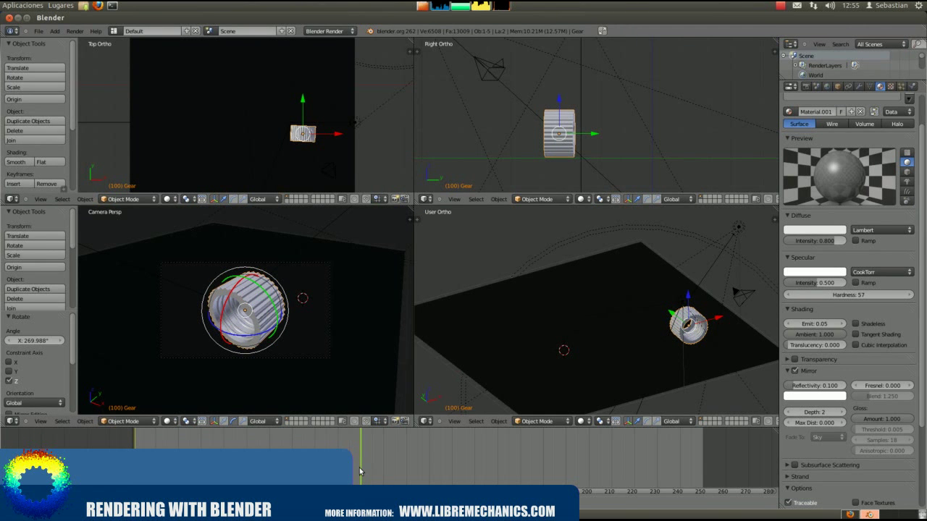
# Render the animation to Ogg Theora video through frame 250, then close Blender.
pyautogui.click(806, 87)
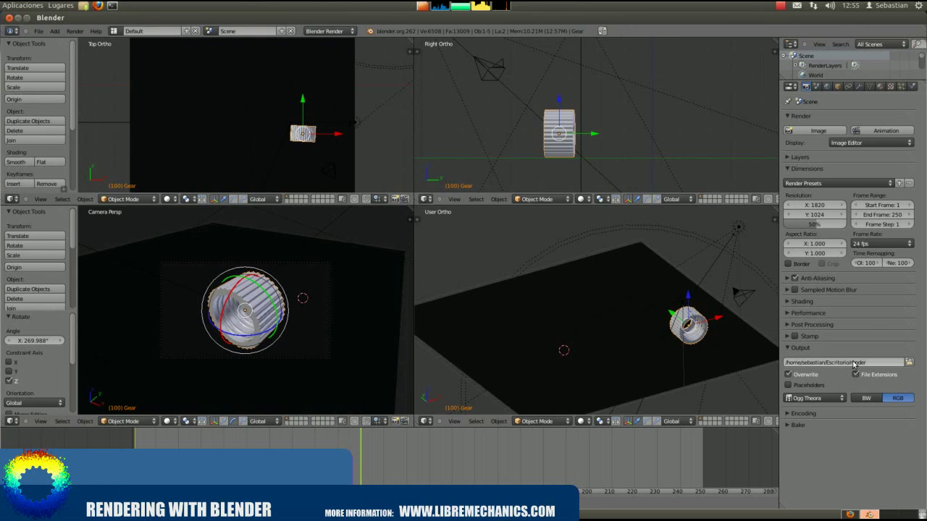
pyautogui.click(886, 132)
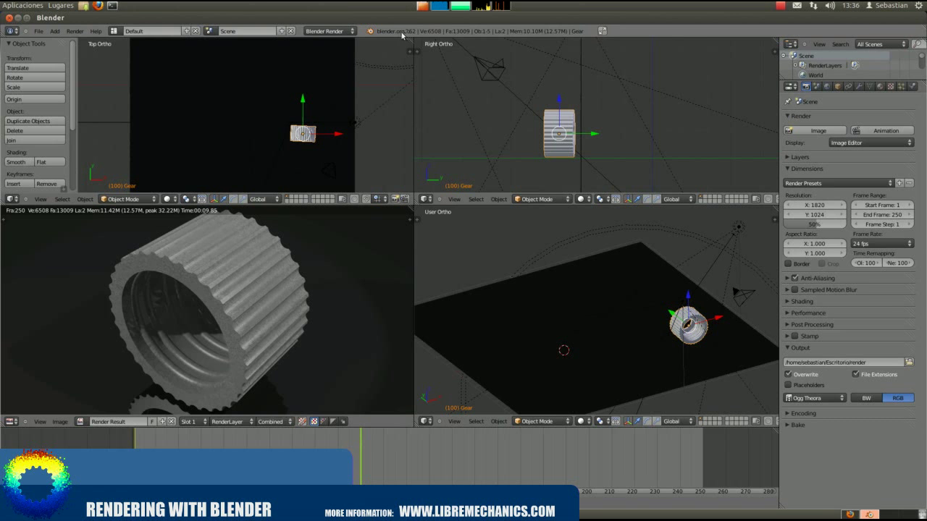
pyautogui.click(17, 18)
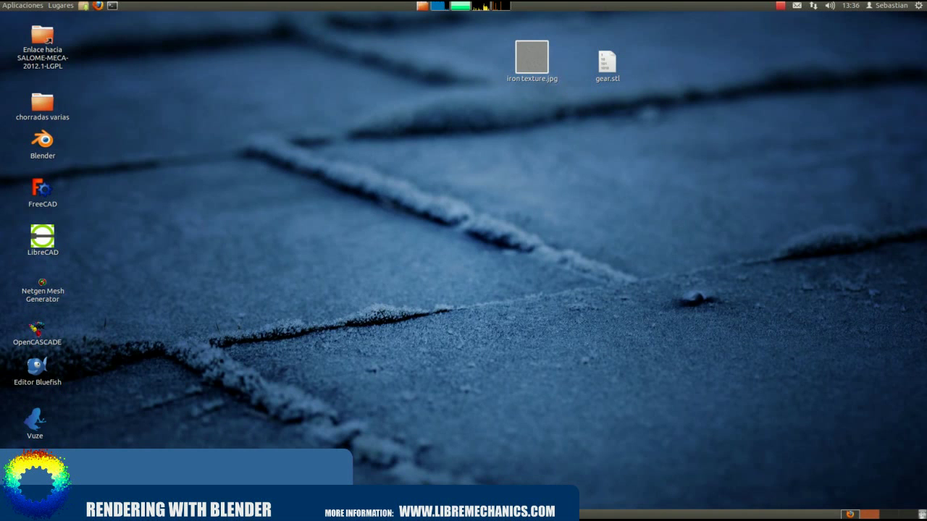
# Open render0001-0250.ogg with VLC media player to watch the rotating gear.
pyautogui.rightClick(50, 245)
pyautogui.moveTo(127, 268)
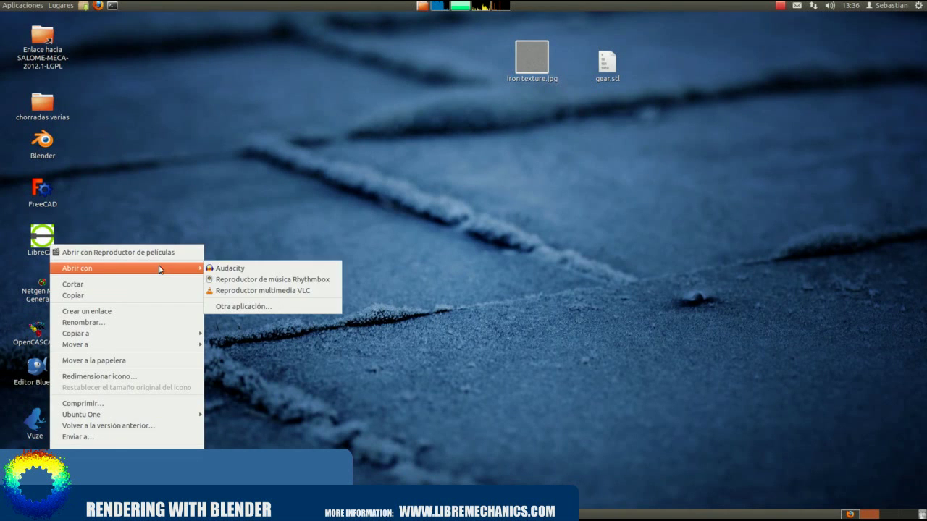
pyautogui.click(274, 298)
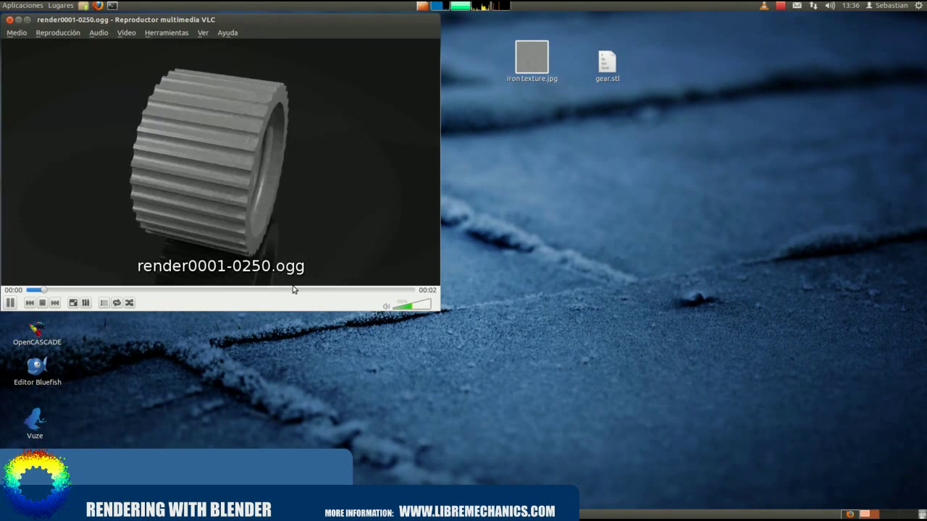